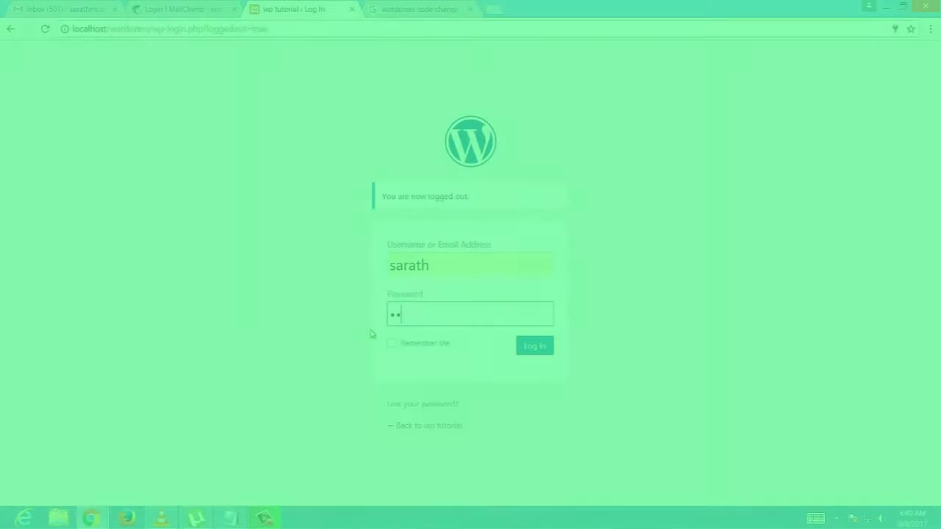
- Enter the account password into the WordPress login Password field
text(•••••••)
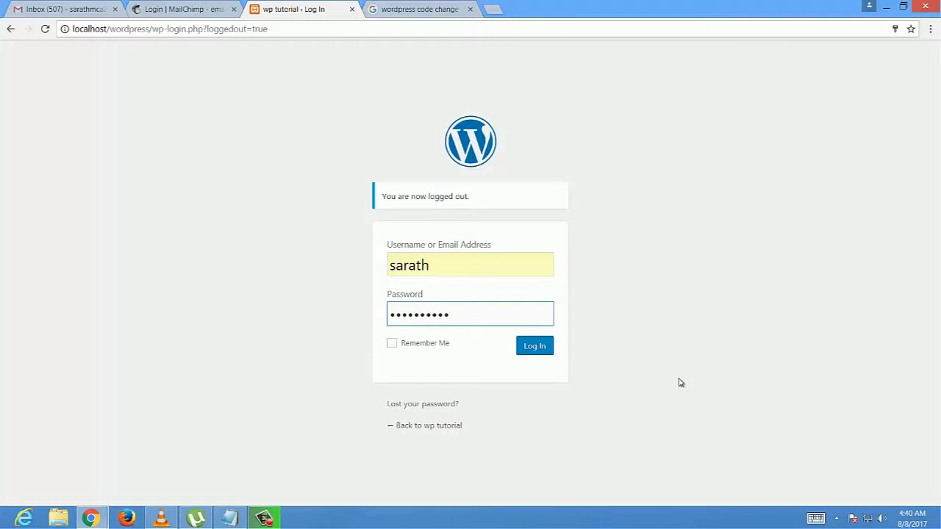
- Sign in, then search Add New plugins for 'Easy Forms for MailChimp'
click(529, 347)
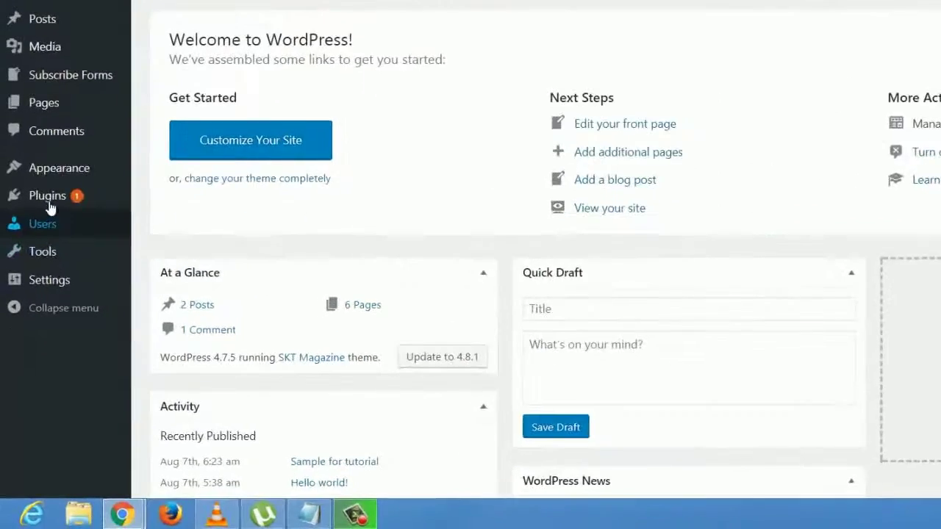
mouse_move(34, 281)
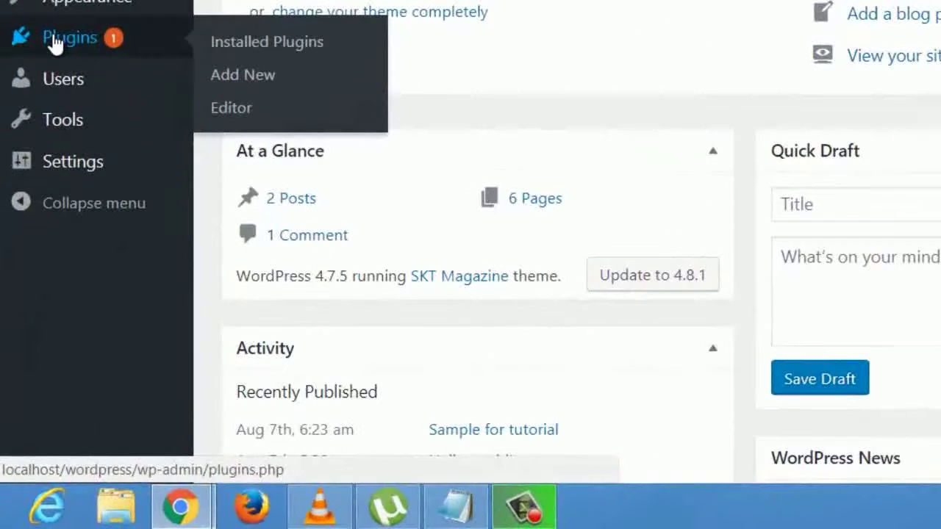
click(251, 77)
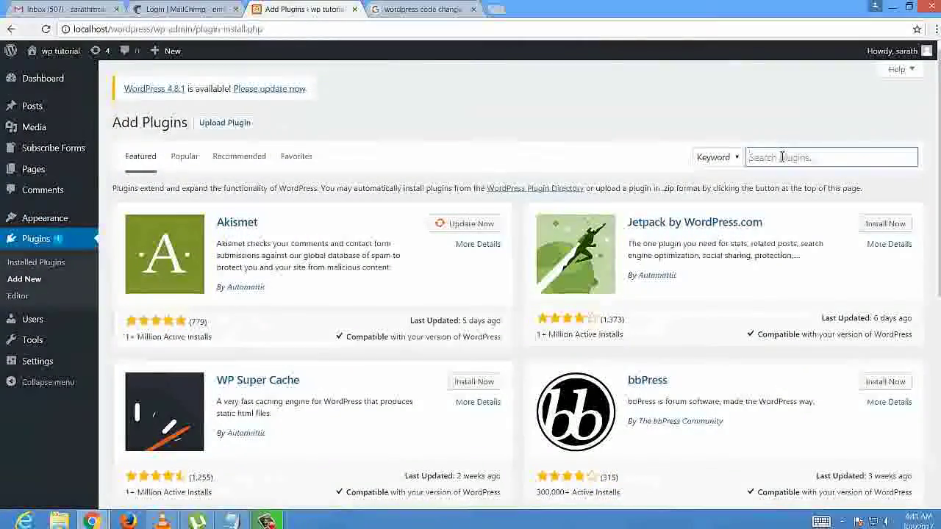
text(Easy Forms for MailChimp)
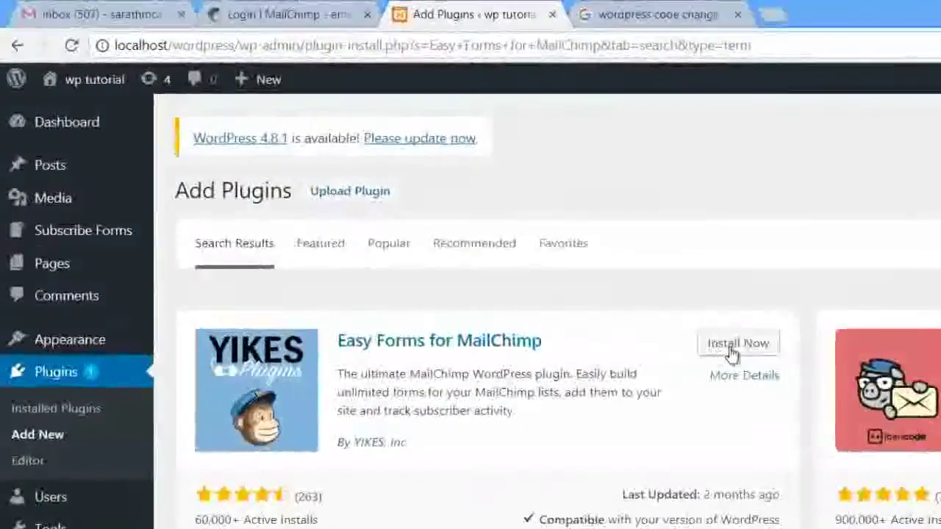
- Install the Easy Forms for MailChimp plugin and activate it
click(640, 302)
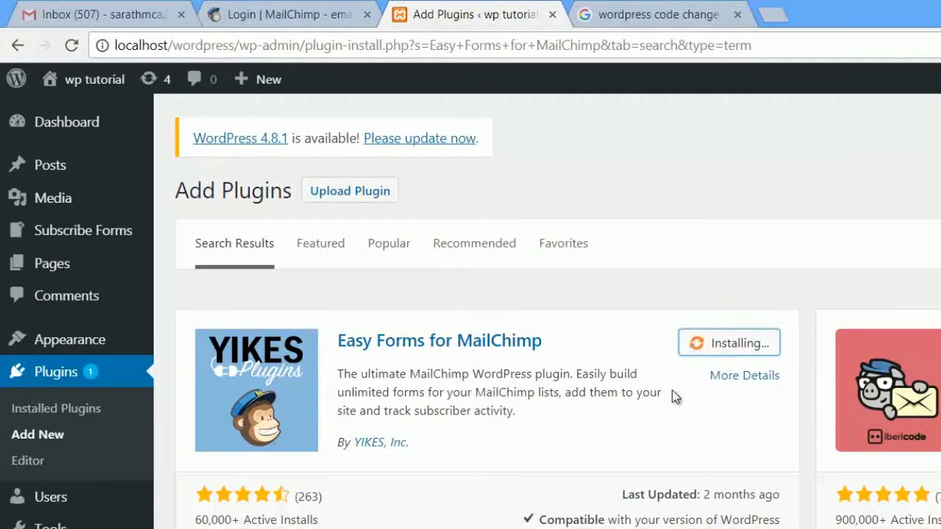
drag(532, 345, 342, 352)
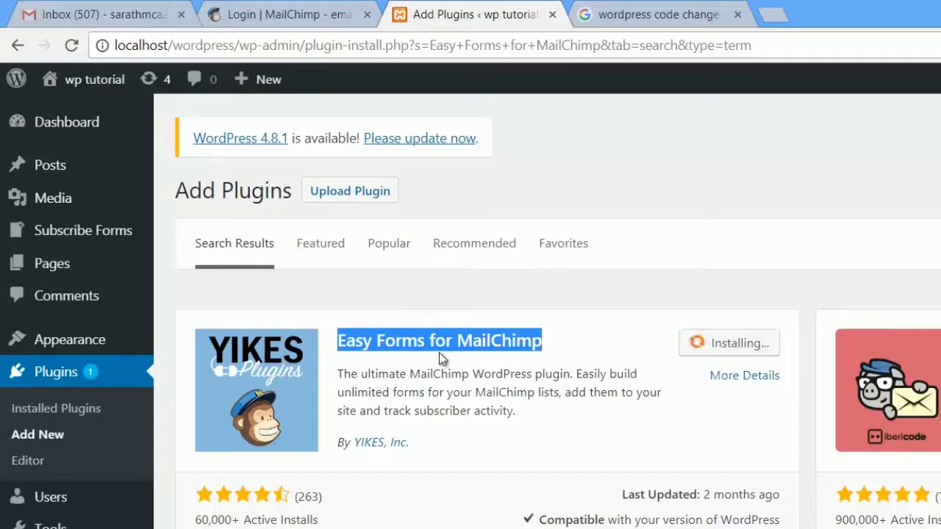
drag(343, 377, 567, 416)
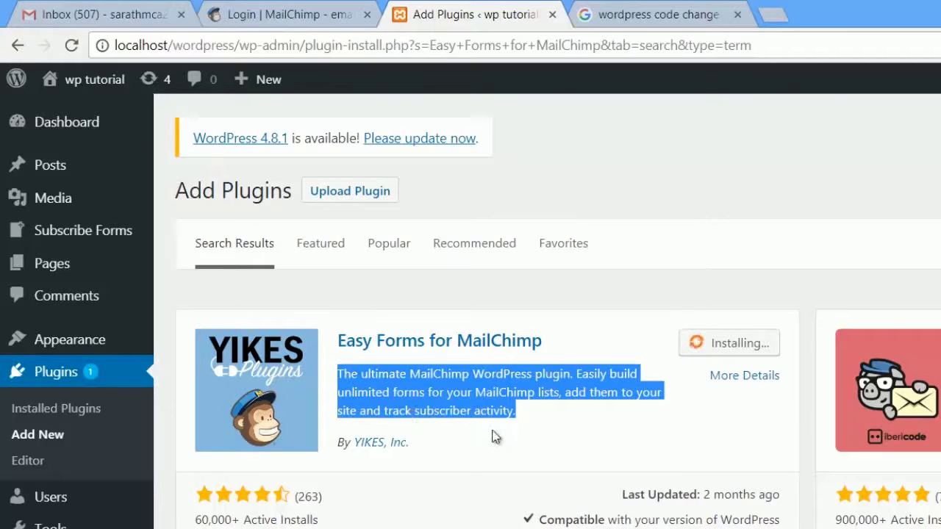
click(603, 435)
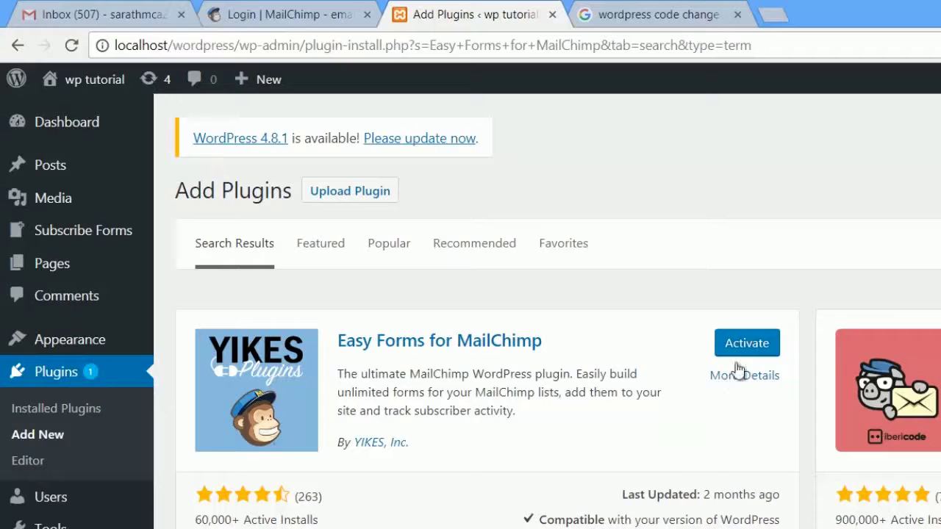
click(758, 342)
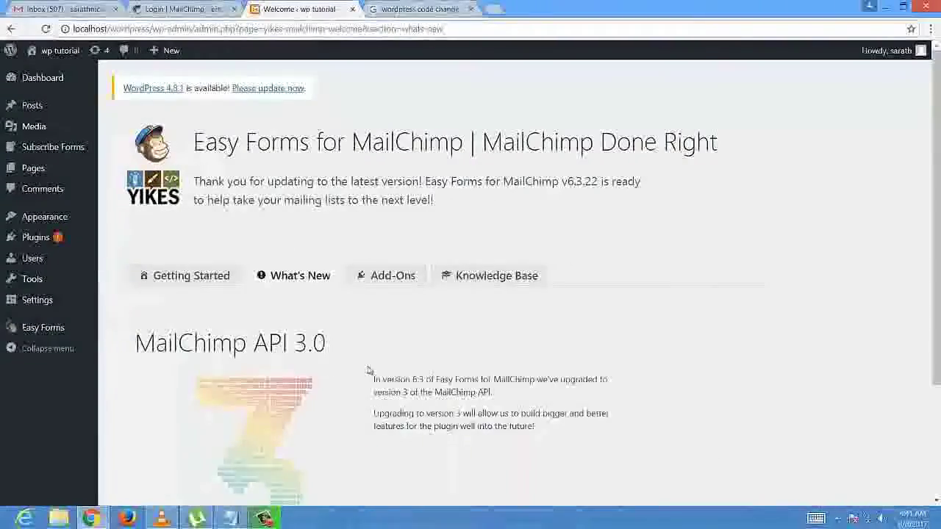
- Open Easy Forms Settings and focus the empty MailChimp API Key field
scroll(413, 371, down, 2)
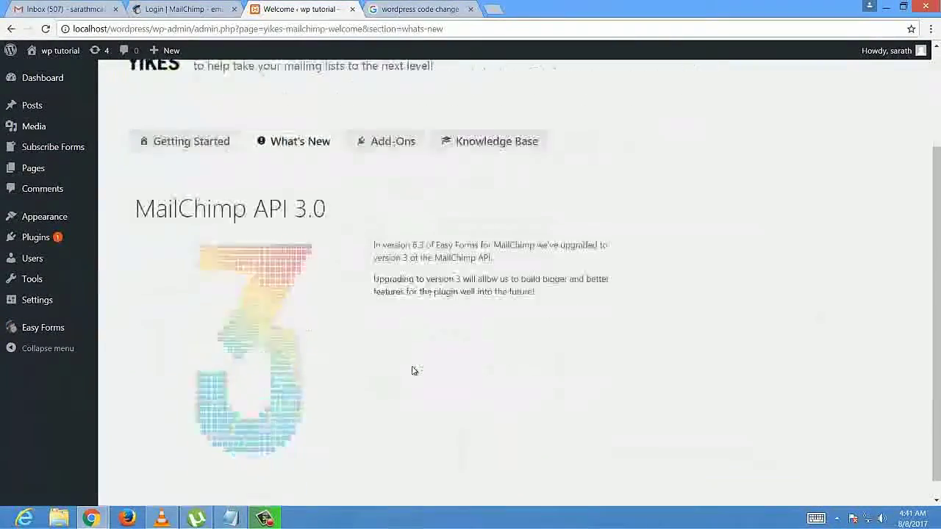
scroll(412, 371, up, 2)
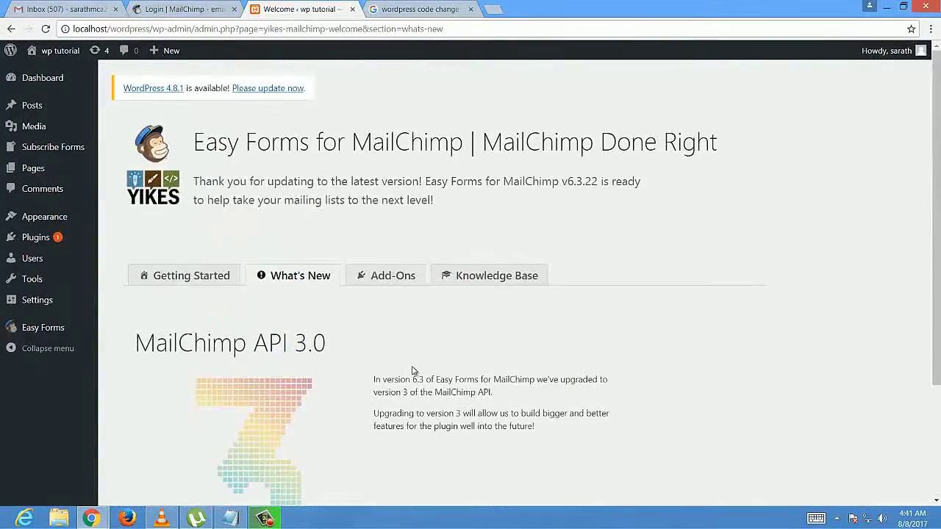
mouse_move(43, 329)
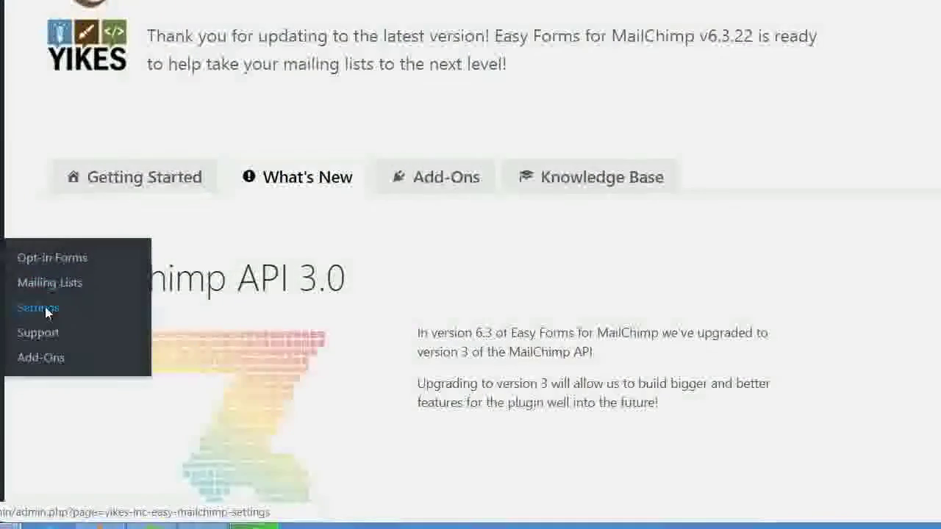
click(38, 308)
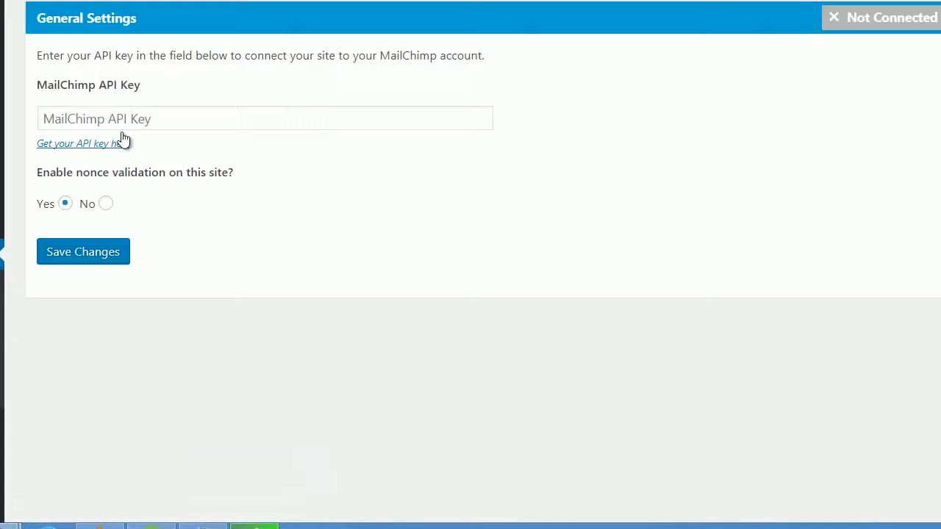
click(98, 119)
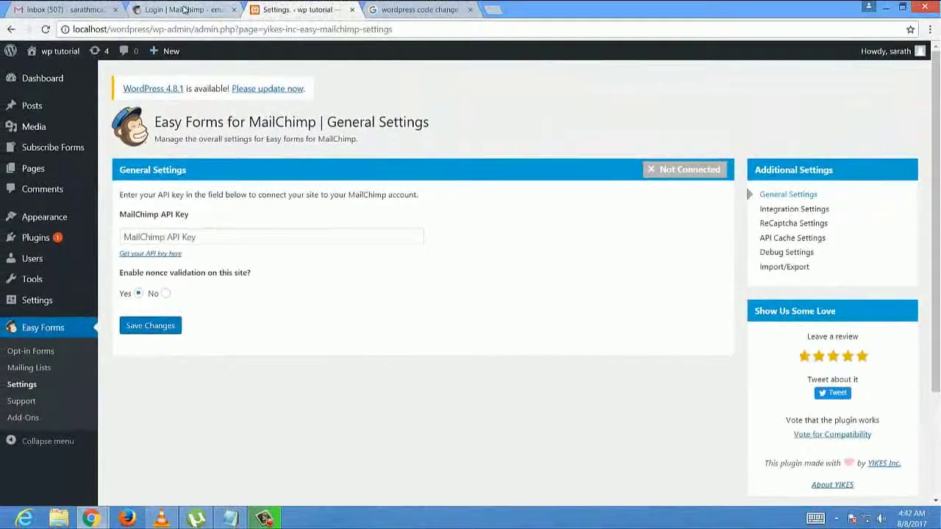
- On the MailChimp tab, start a new account and fill in the username and password
click(184, 9)
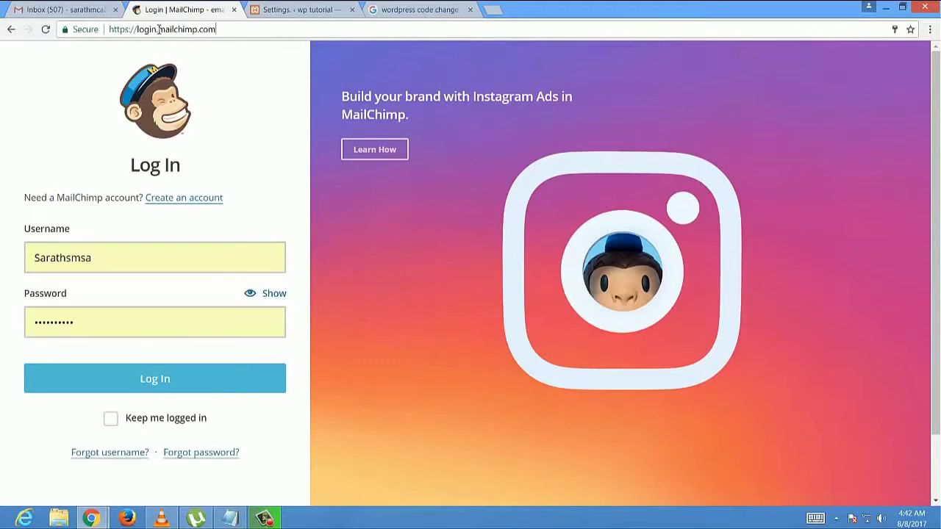
drag(215, 30, 92, 32)
click(234, 95)
click(197, 198)
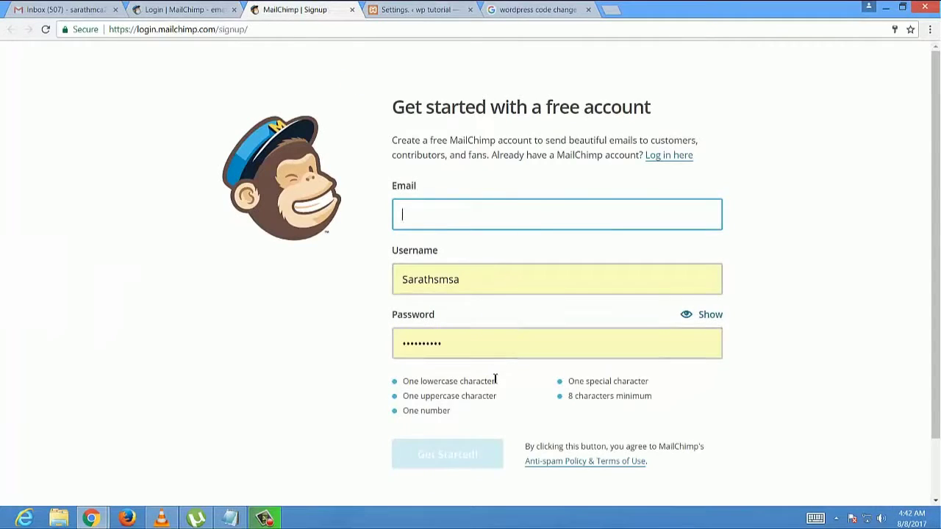
scroll(471, 316, down, 1)
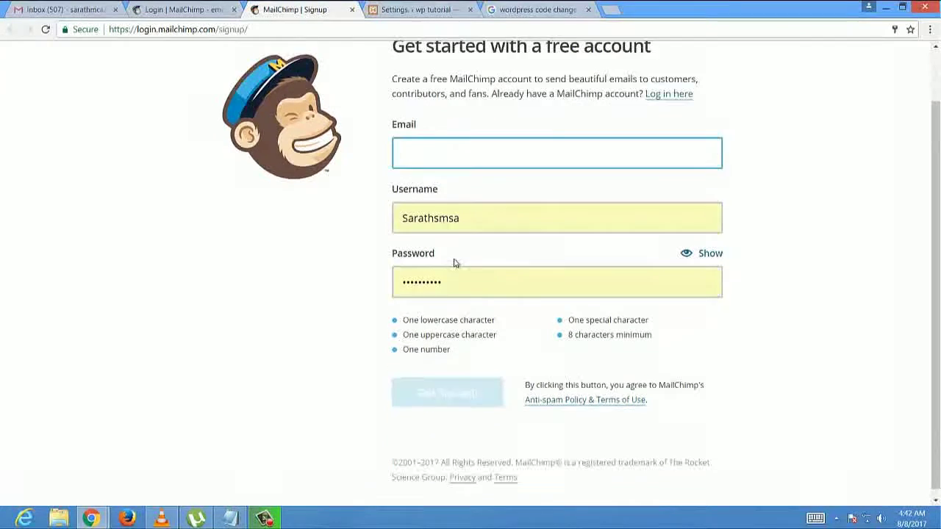
click(486, 227)
click(477, 291)
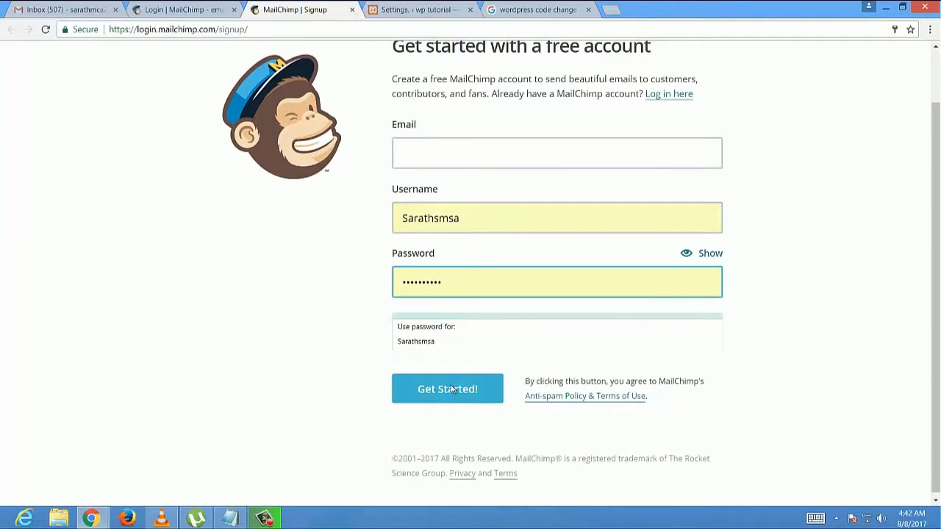
- Open the Activate Your MailChimp Account email in Gmail
key(ctrl+1)
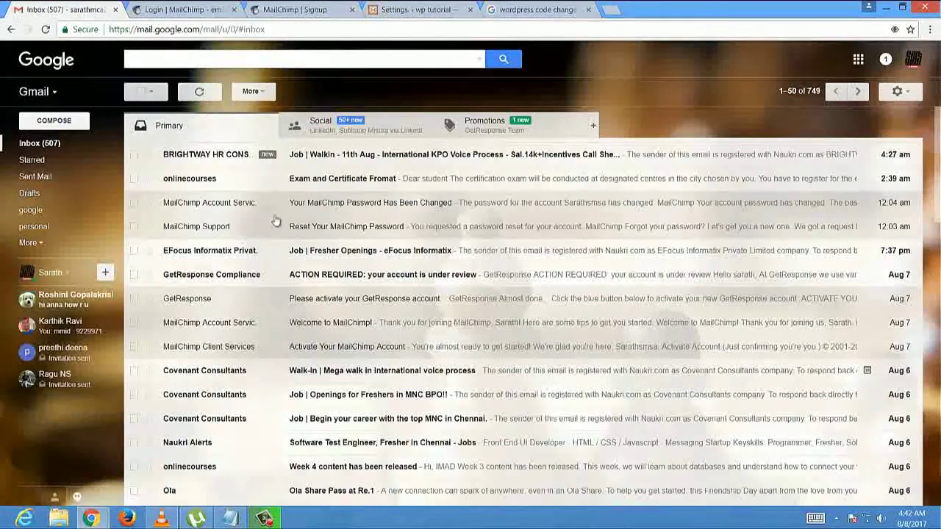
click(323, 347)
scroll(355, 318, down, 1)
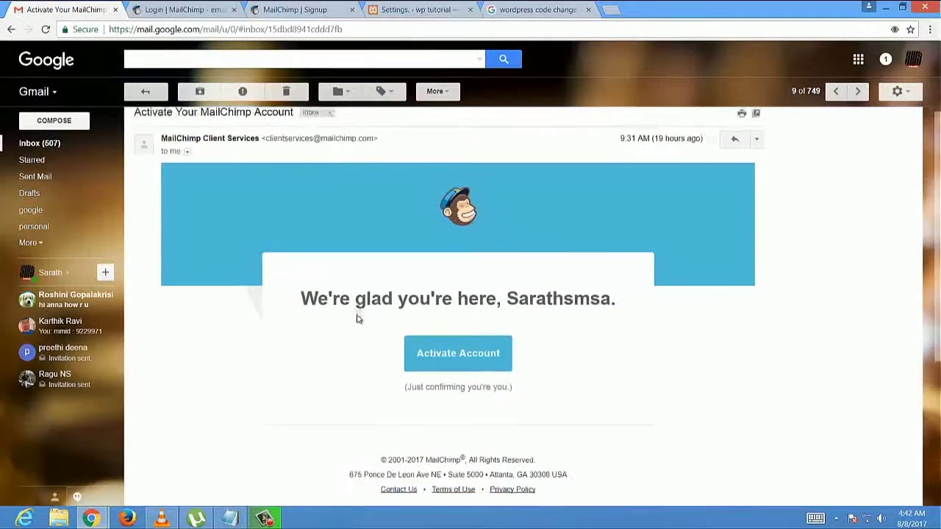
scroll(357, 318, down, 3)
- Activate the MailChimp account from the email, then start a new list from Lists
click(445, 179)
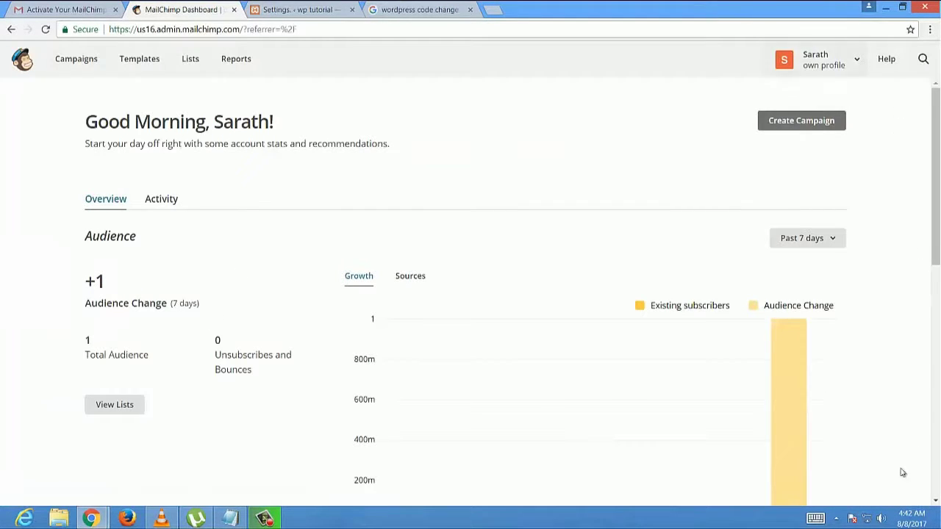
click(194, 65)
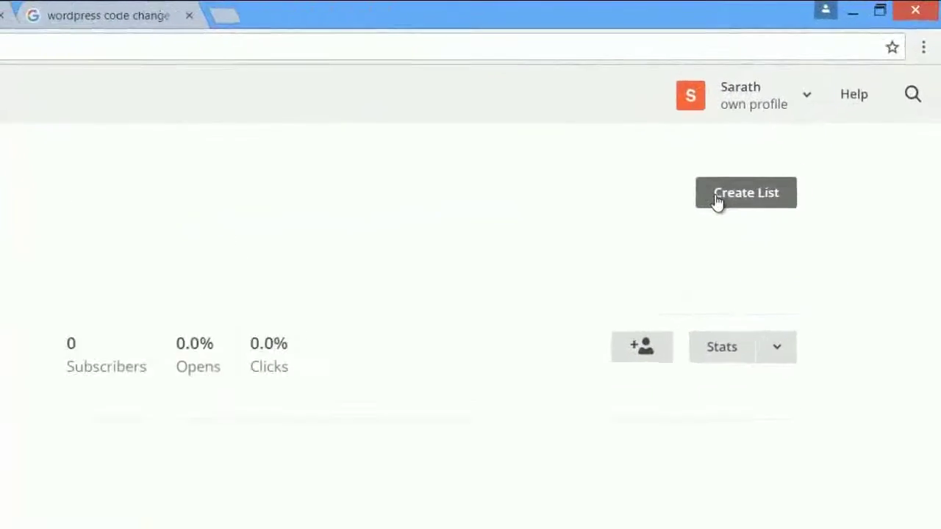
click(816, 122)
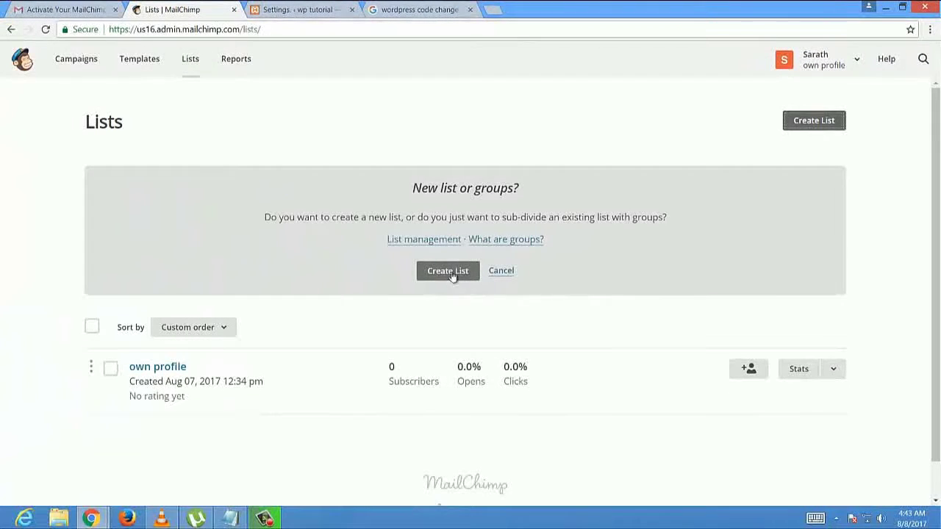
- Choose a brand-new list, name it wp_subscribers and start entering the default sender email
click(448, 272)
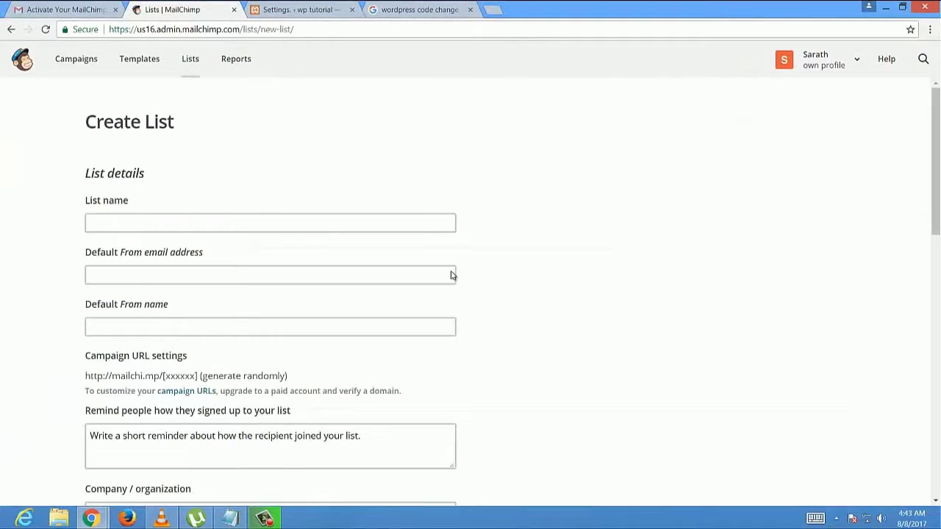
click(177, 223)
text(wp_subscribers)
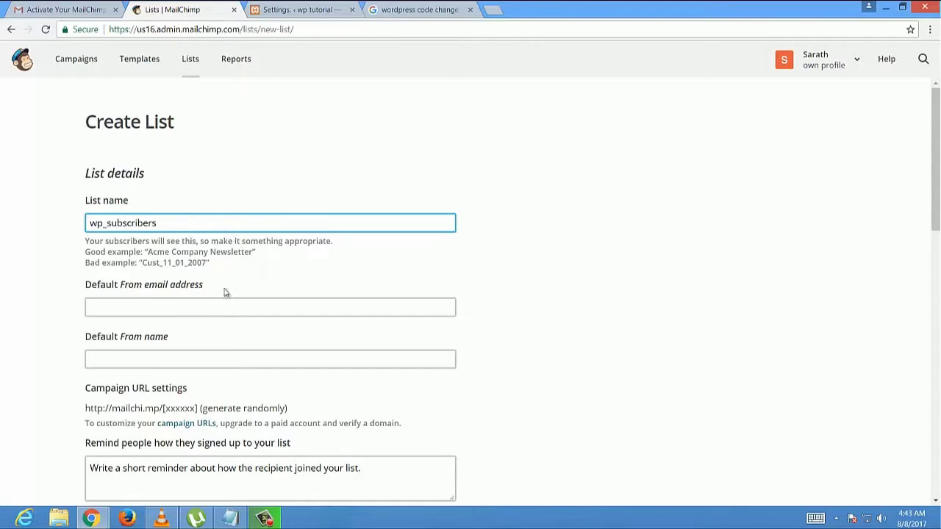
click(179, 309)
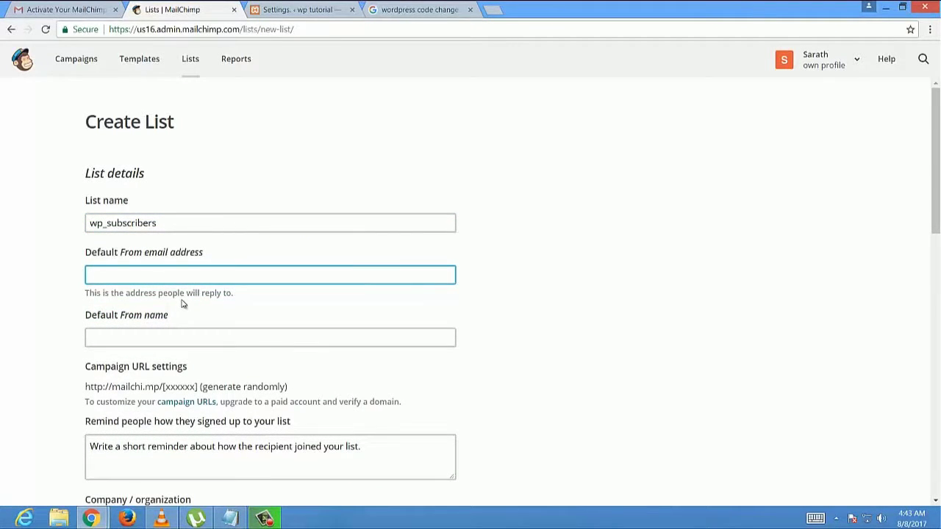
text(sarath)
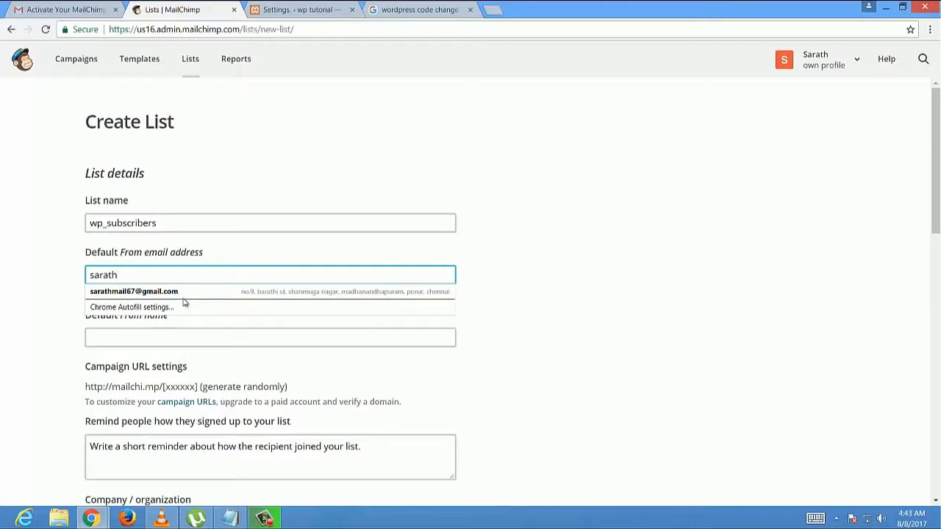
- Autofill the list form from saved contact details, briefly checking the campaign URL help
click(190, 292)
scroll(214, 328, down, 3)
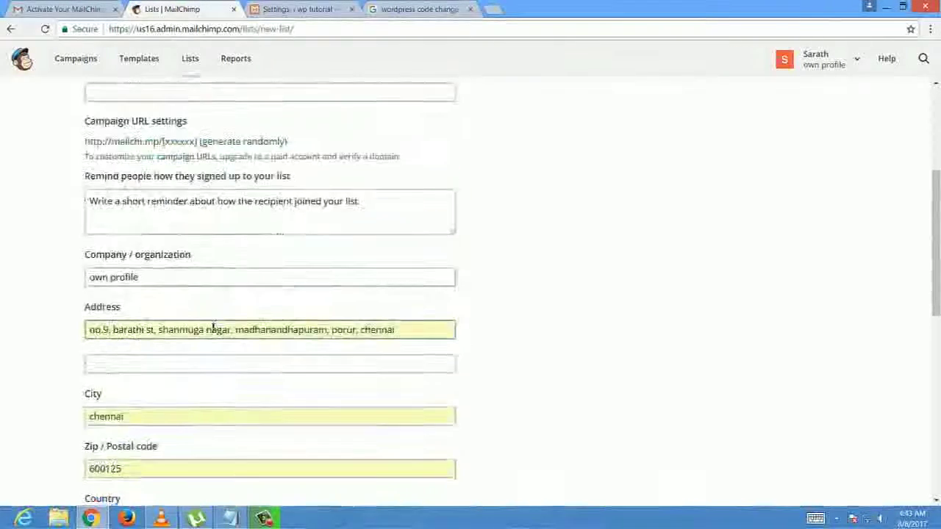
scroll(213, 328, up, 3)
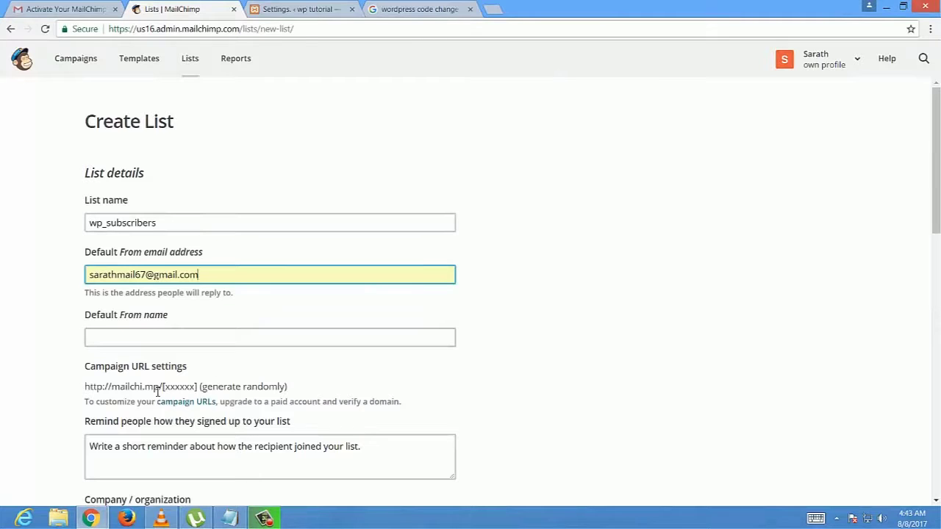
scroll(157, 392, down, 2)
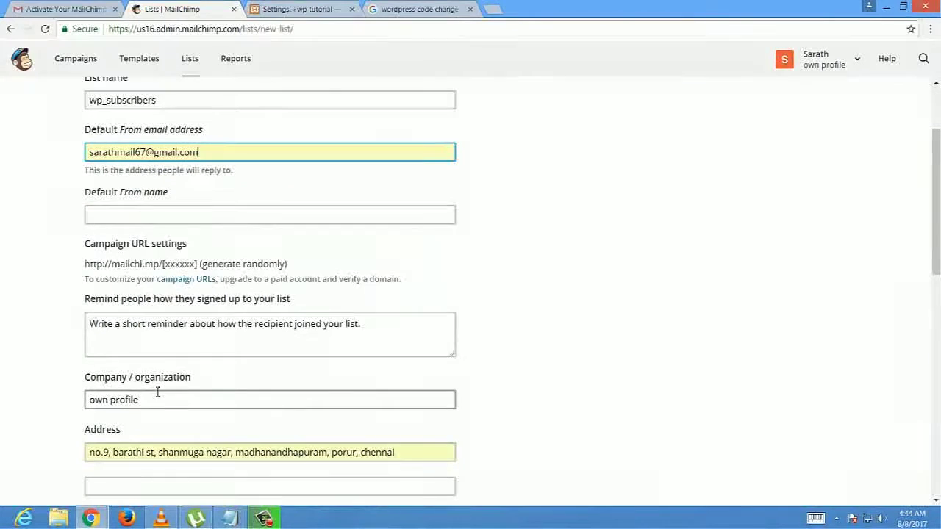
click(192, 285)
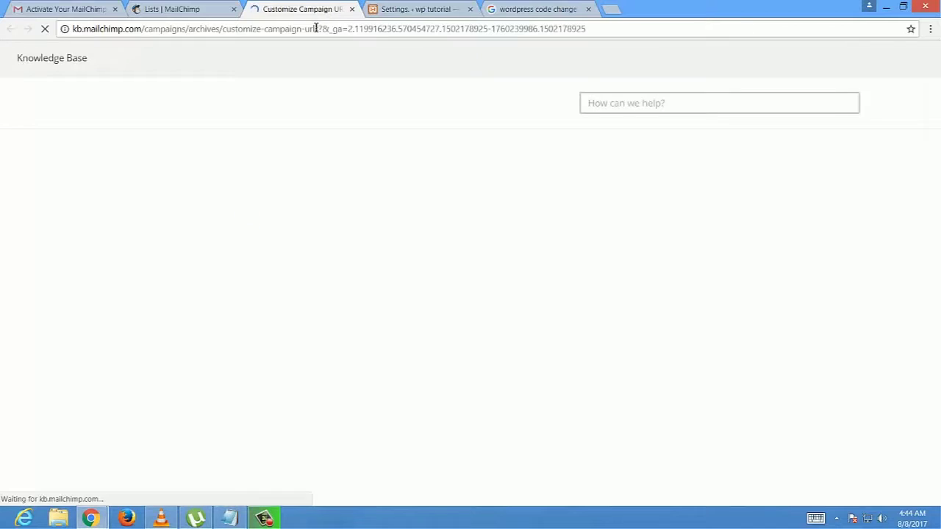
key(ctrl+w)
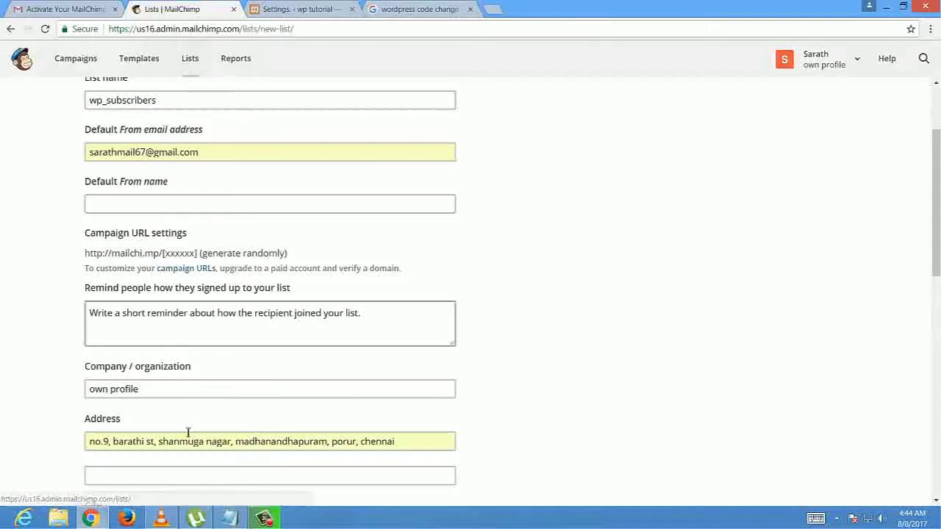
- Edit the contact address fields and clear the phone number
scroll(202, 388, down, 3)
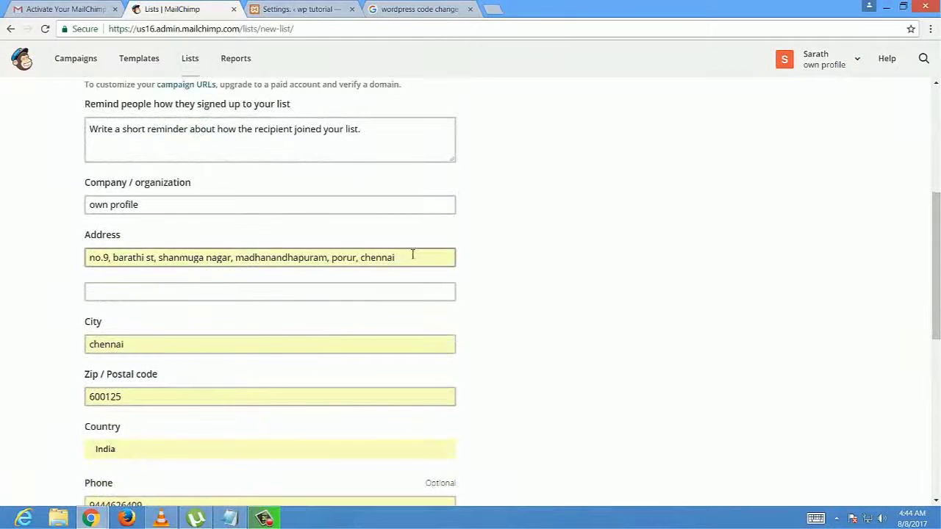
drag(414, 257, 80, 257)
text(tamilnadu)
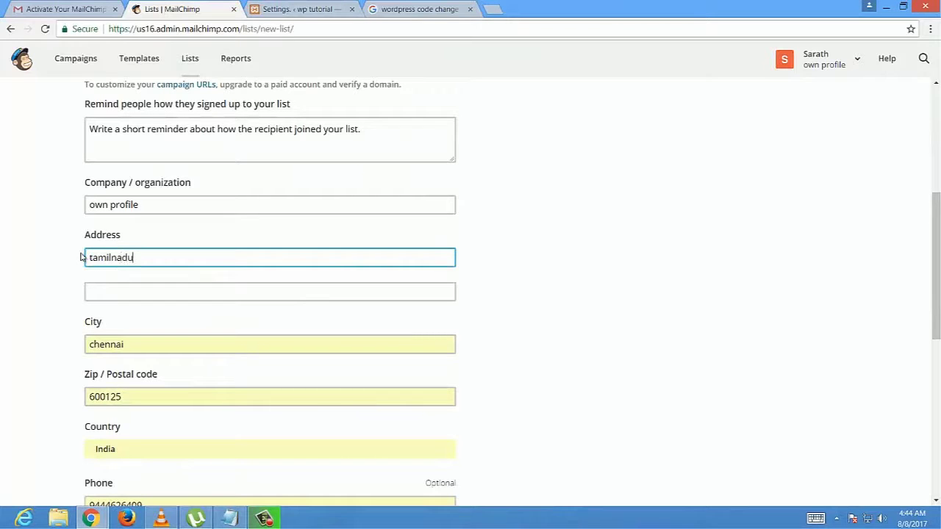
drag(147, 345, 61, 356)
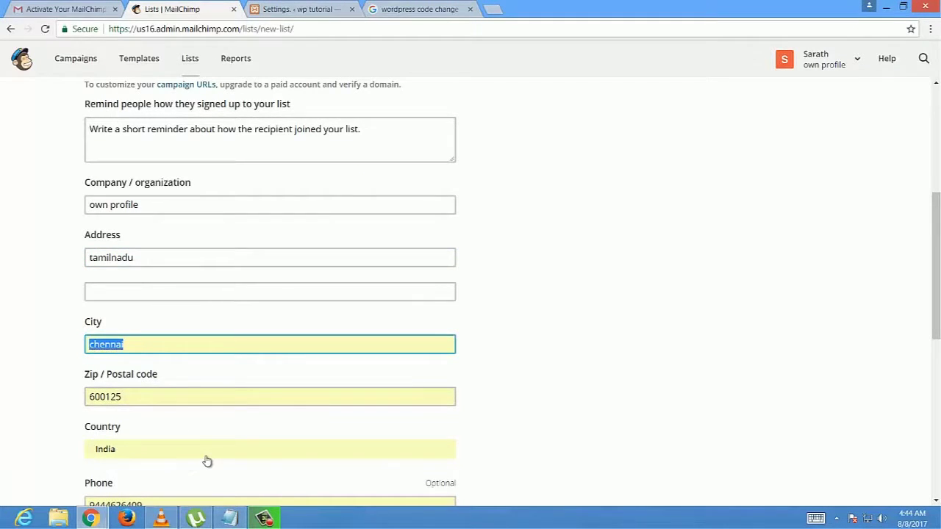
scroll(207, 461, down, 3)
key(Tab)
key(Tab)
key(Tab)
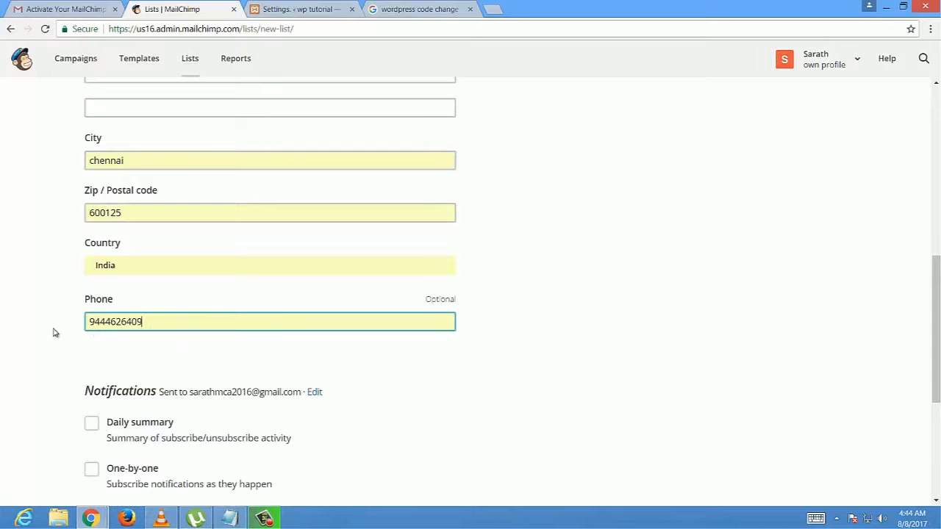
key(ctrl+a)
key(BackSpace)
scroll(640, 374, up, 7)
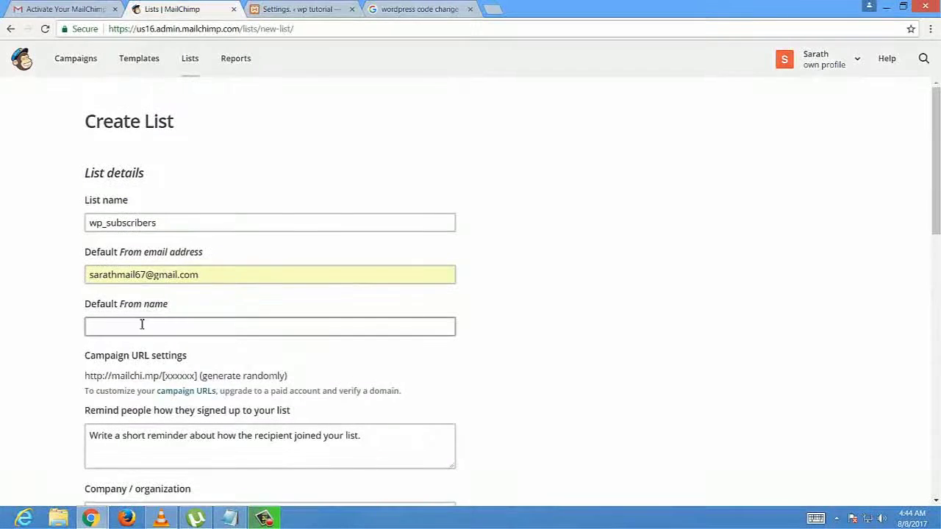
- Set the default From name to 'sample' and remove the dummy reminder text
click(118, 320)
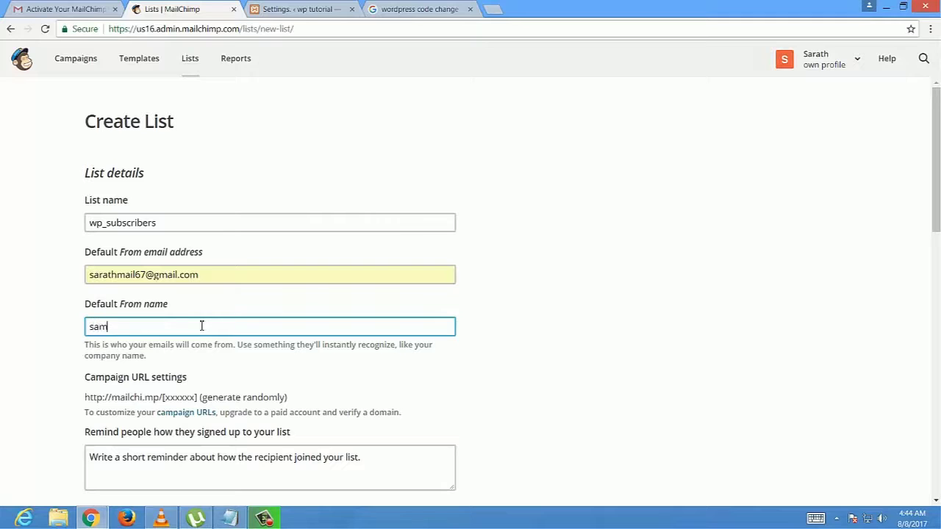
scroll(194, 375, down, 2)
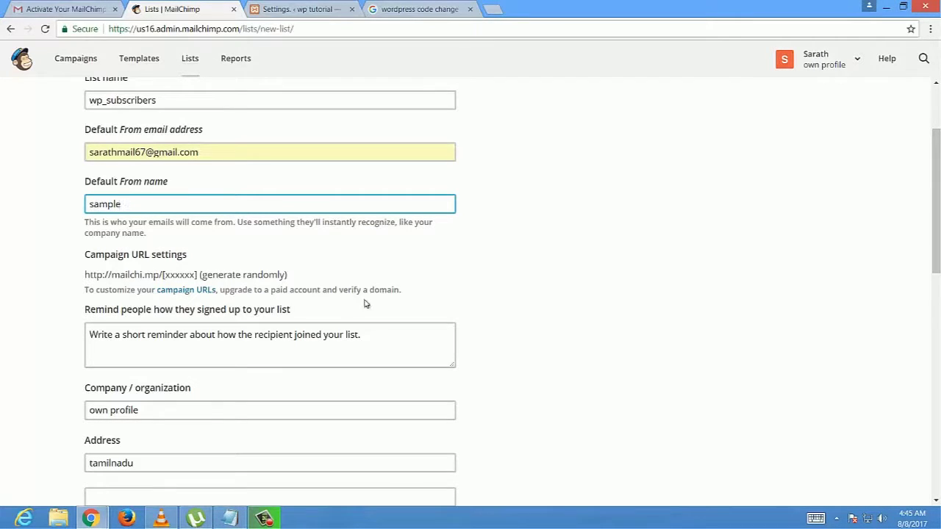
click(279, 340)
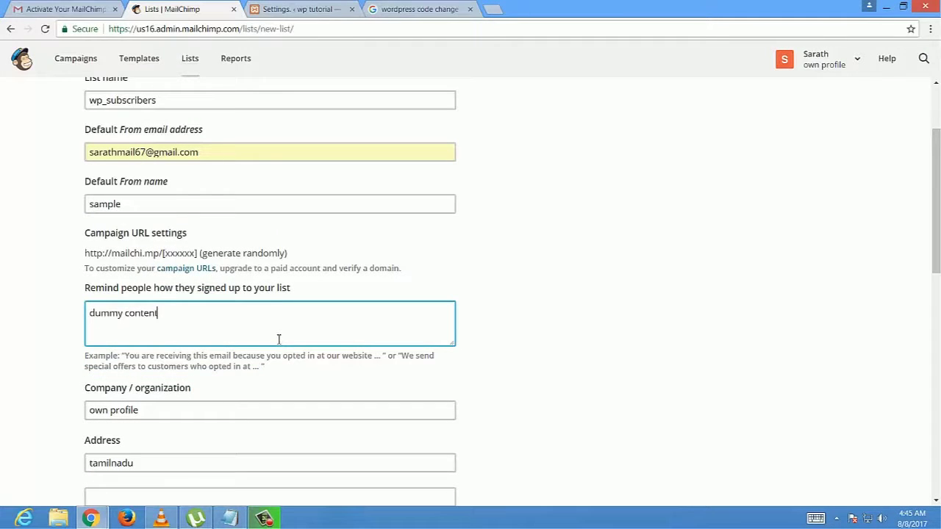
scroll(322, 343, down, 2)
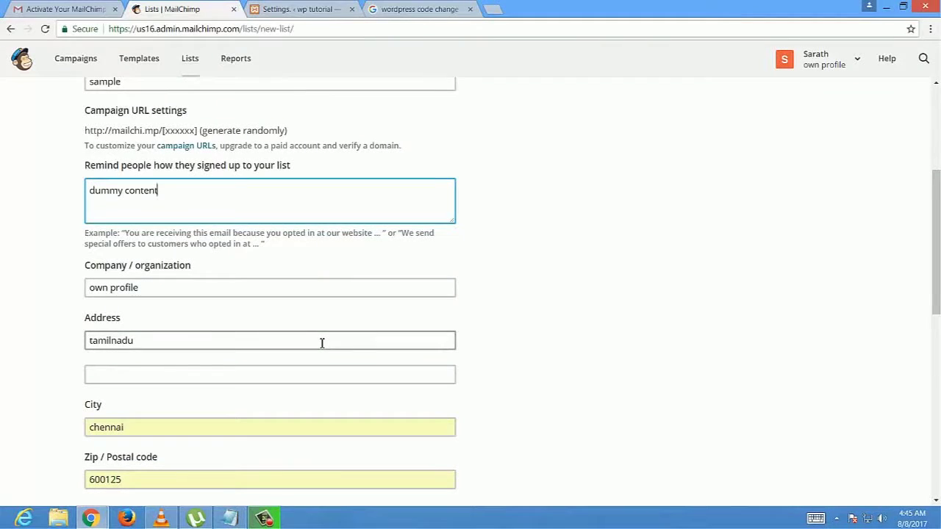
scroll(322, 342, up, 2)
drag(158, 313, 74, 311)
key(BackSpace)
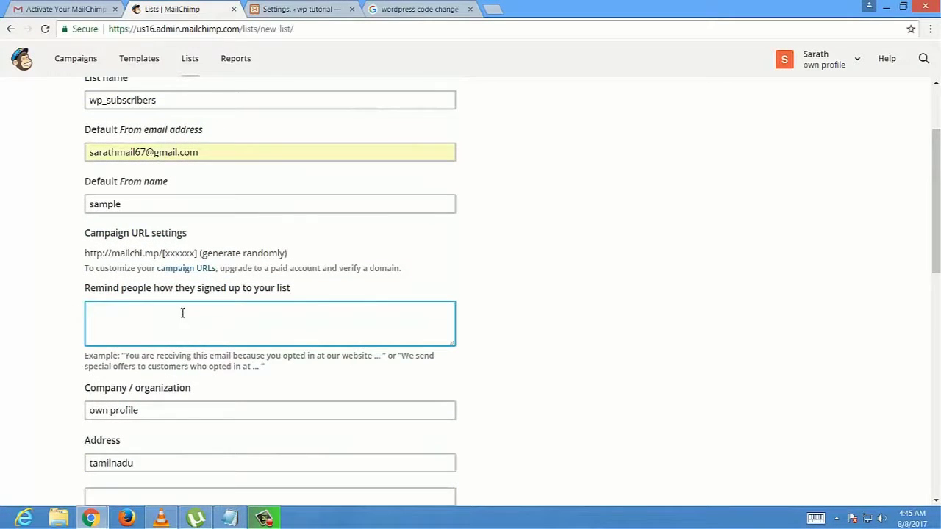
click(551, 307)
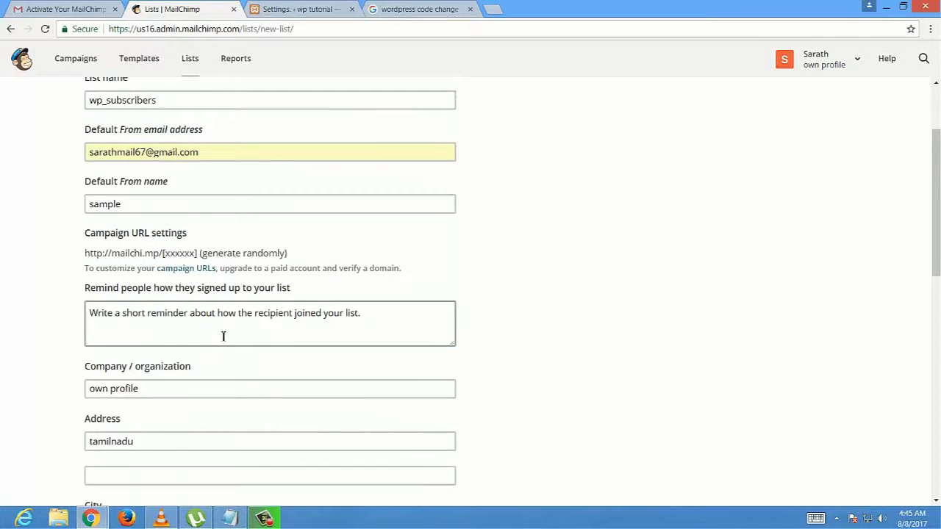
- Leave only one-by-one subscribe notifications enabled and save the list
scroll(379, 324, down, 4)
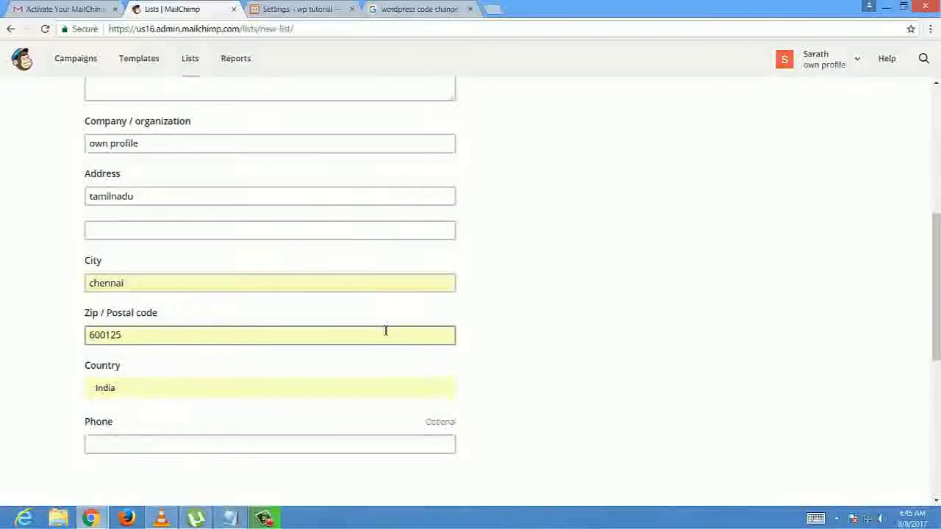
scroll(382, 332, down, 3)
scroll(125, 407, down, 2)
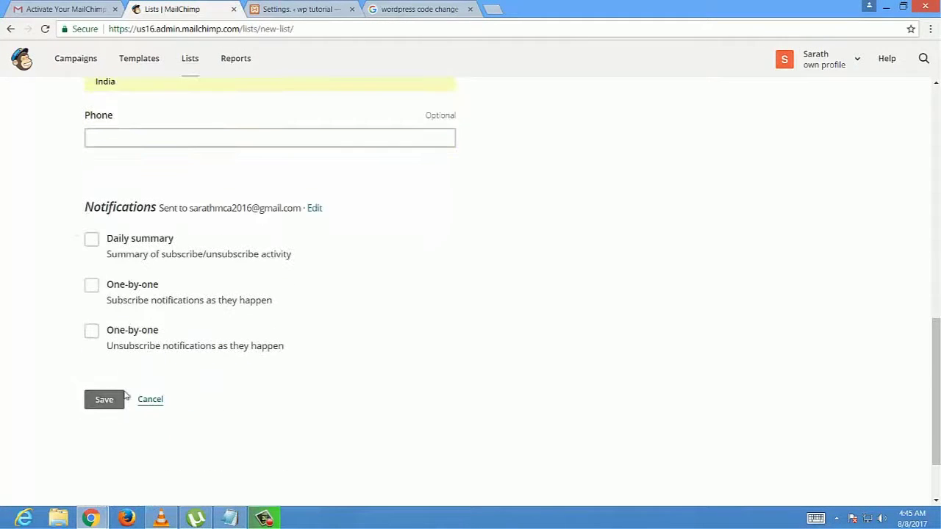
click(91, 240)
click(92, 286)
click(92, 332)
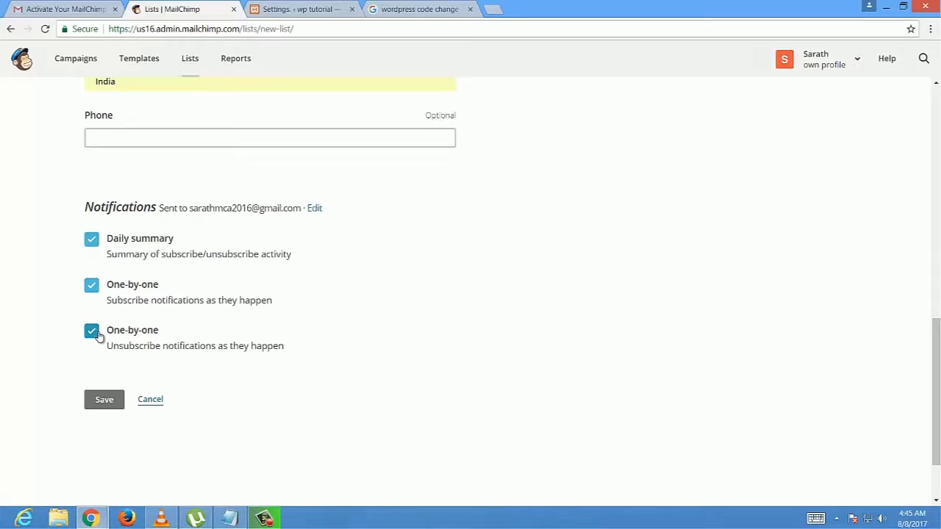
click(91, 333)
click(91, 240)
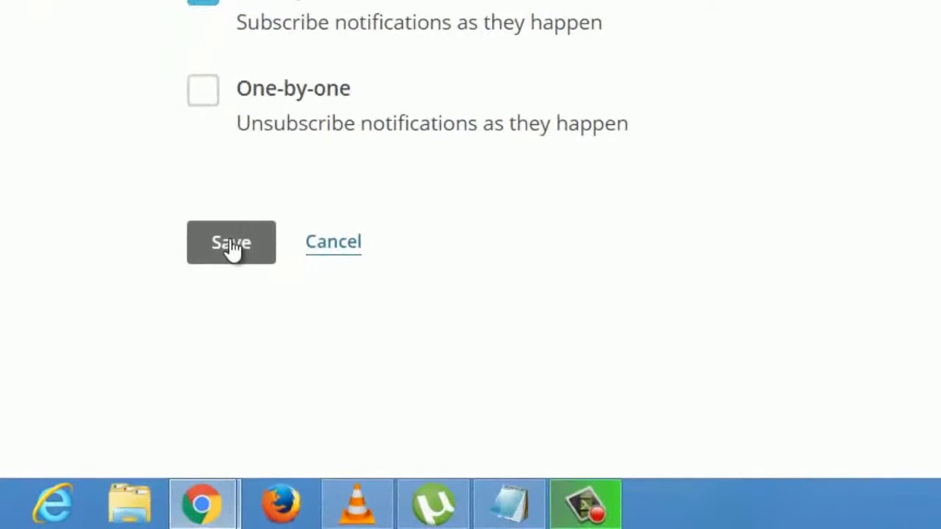
click(104, 401)
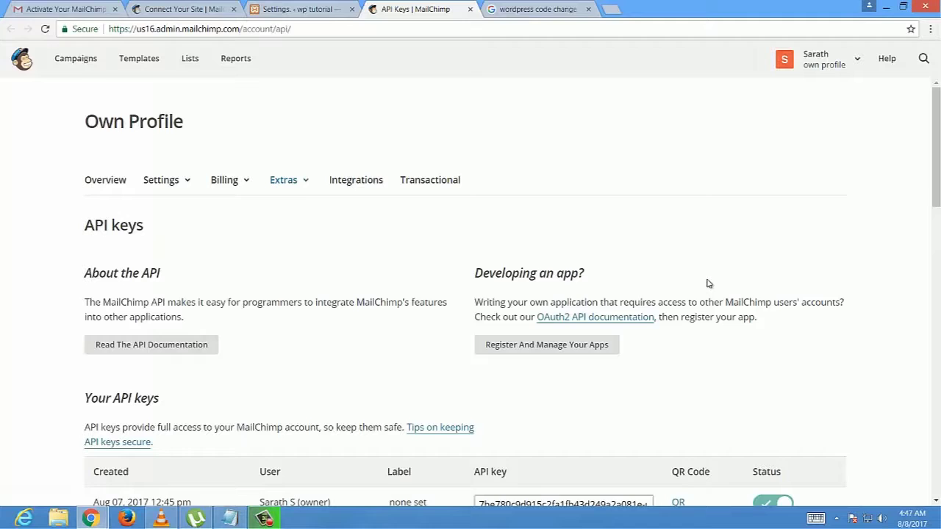
- Copy the existing MailChimp API key from the API keys page
scroll(349, 325, down, 3)
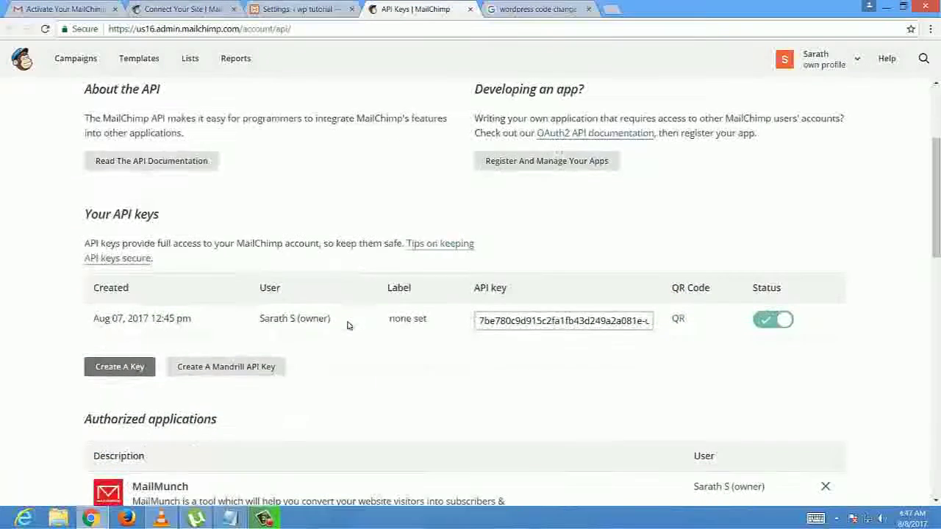
click(556, 322)
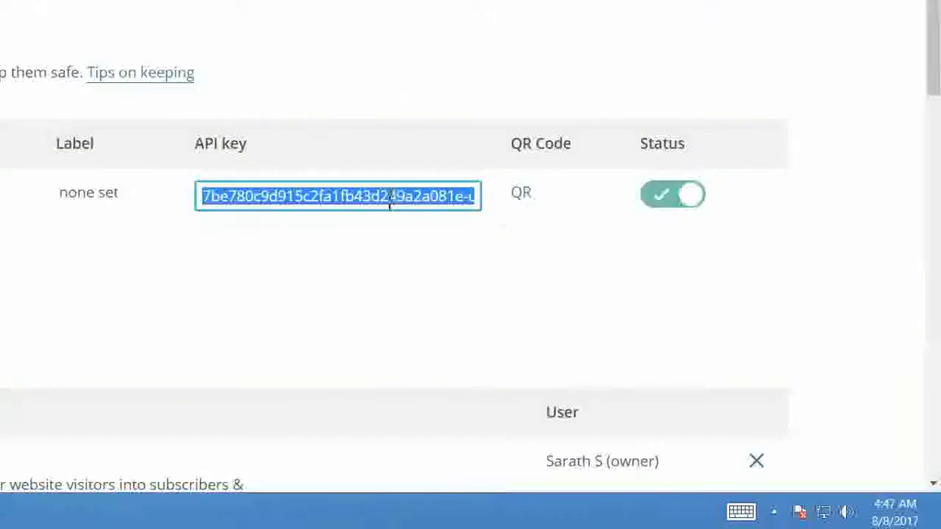
right_click(596, 325)
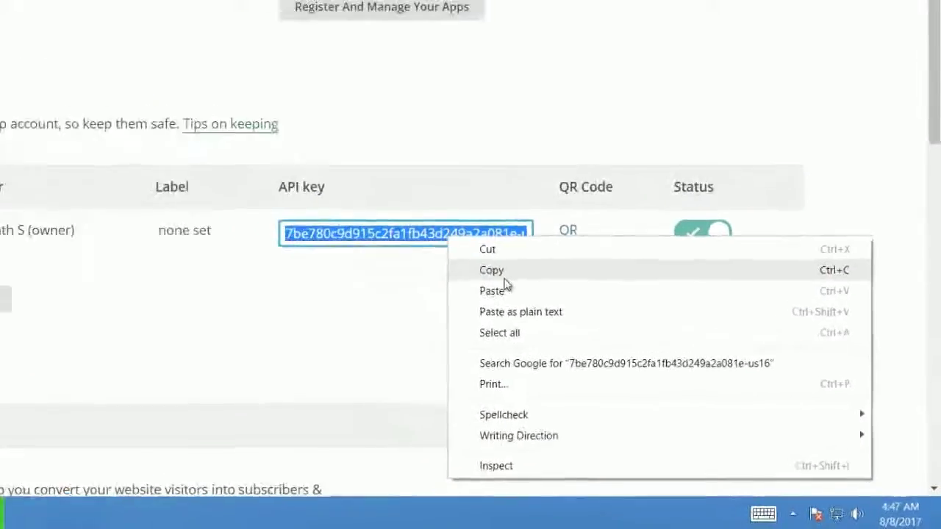
click(505, 278)
- Paste the copied key into Easy Forms' MailChimp API Key field and save to connect
click(294, 9)
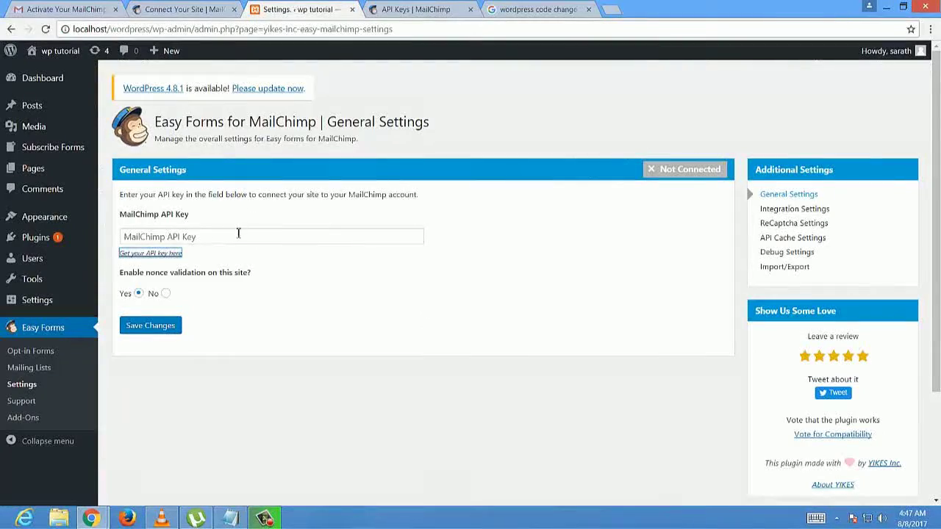
click(234, 235)
right_click(231, 238)
click(278, 312)
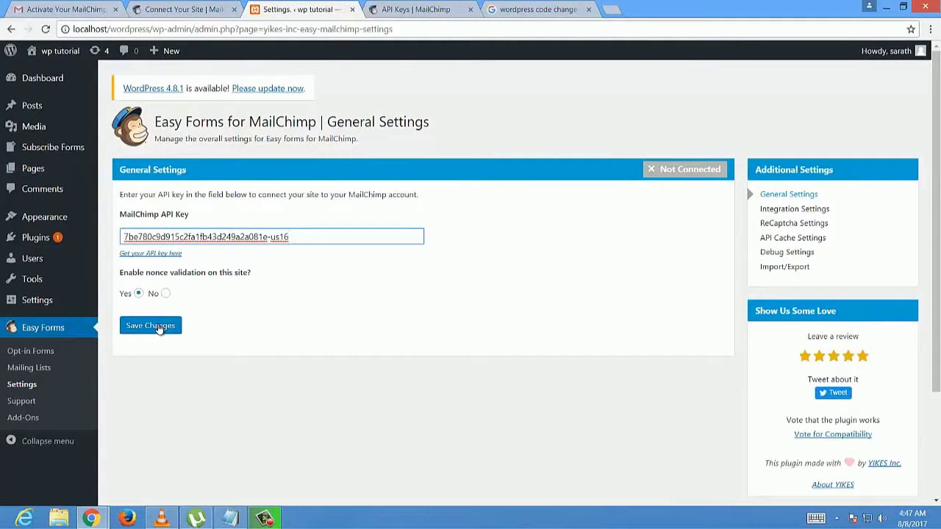
click(151, 326)
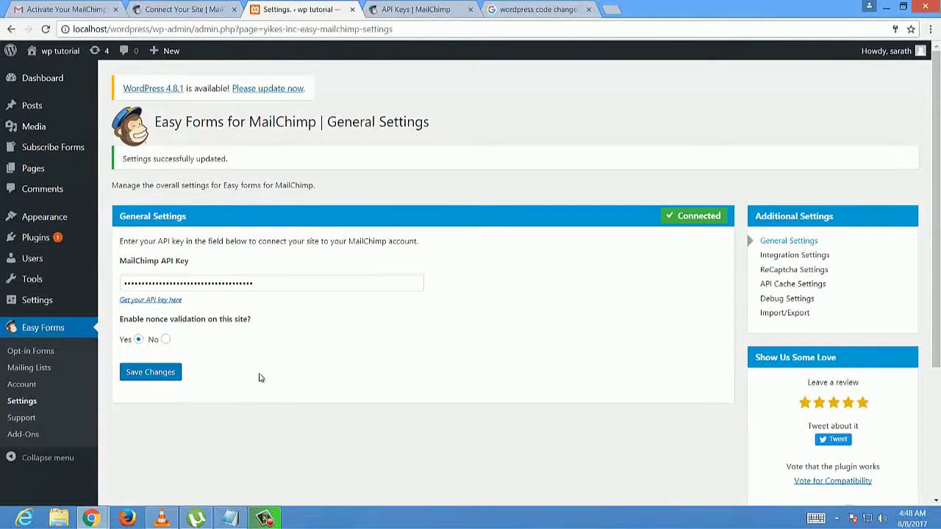
- Open MailChimp's Lists page to view the existing lists
click(406, 7)
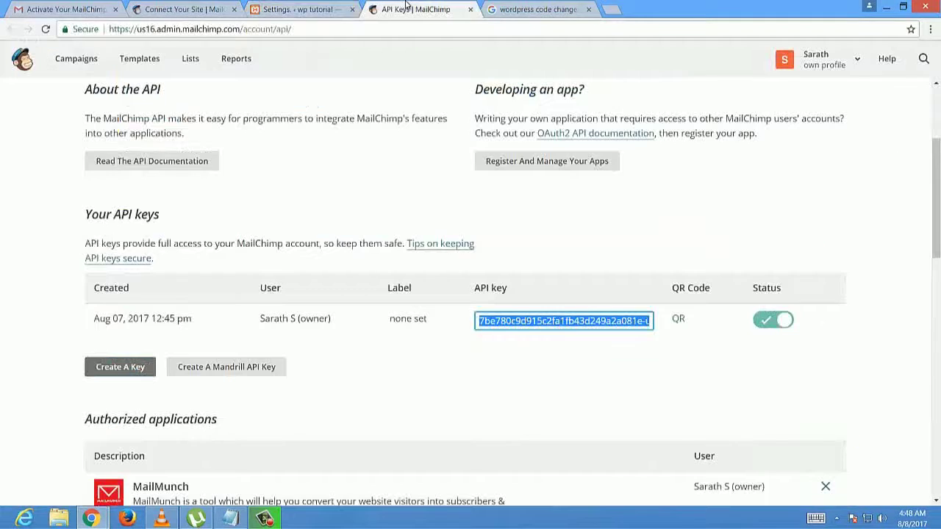
scroll(221, 184, up, 3)
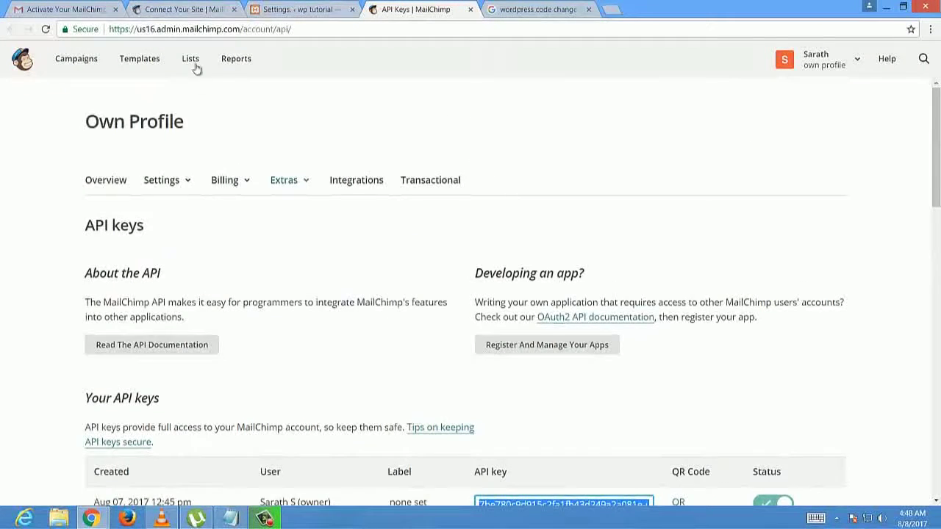
click(194, 62)
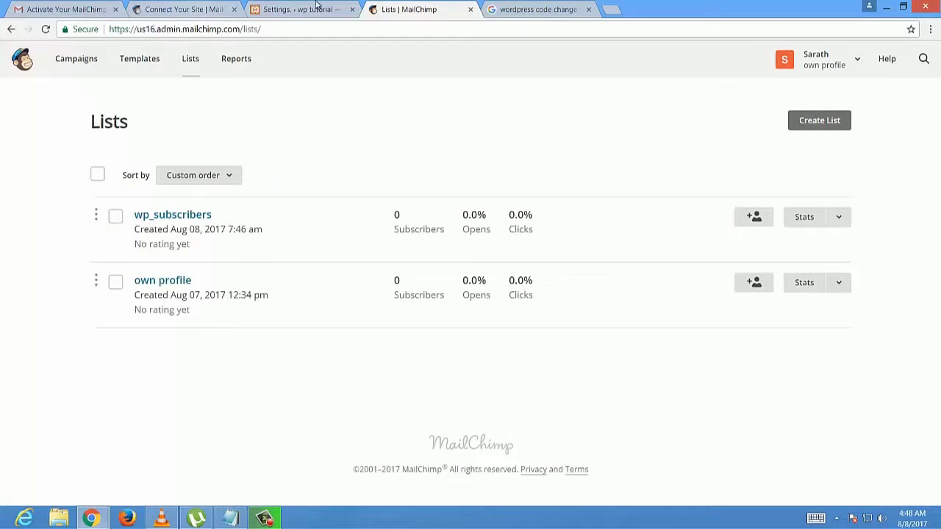
- Check that Easy Forms Mailing Lists in WordPress shows wp_subscribers and own profile
click(317, 8)
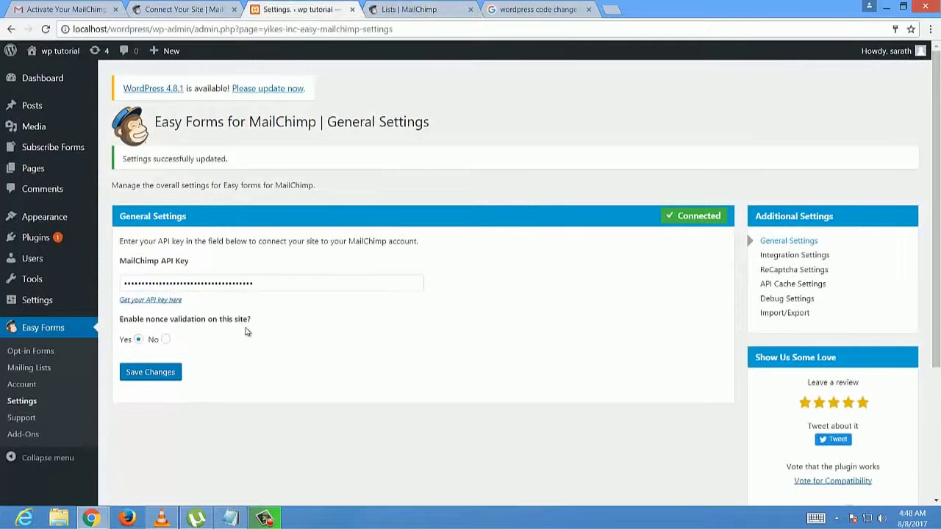
click(29, 368)
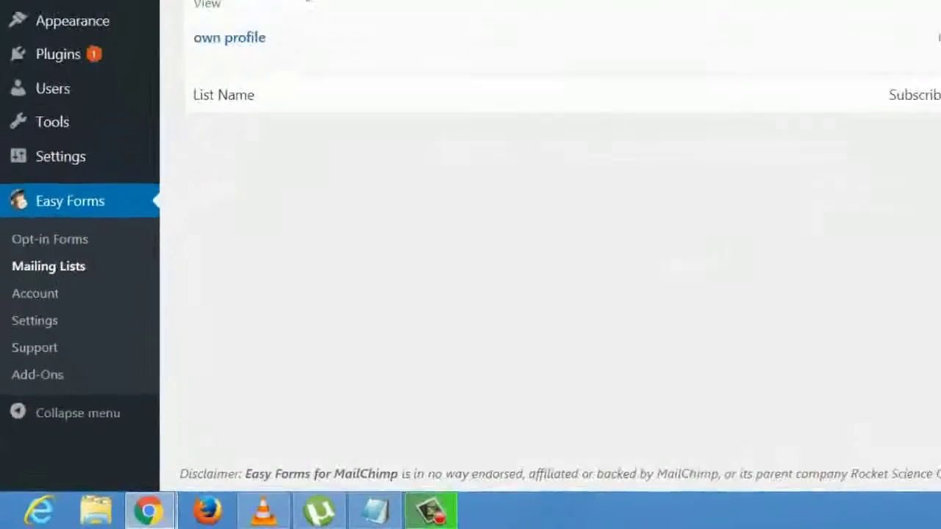
drag(178, 193, 118, 196)
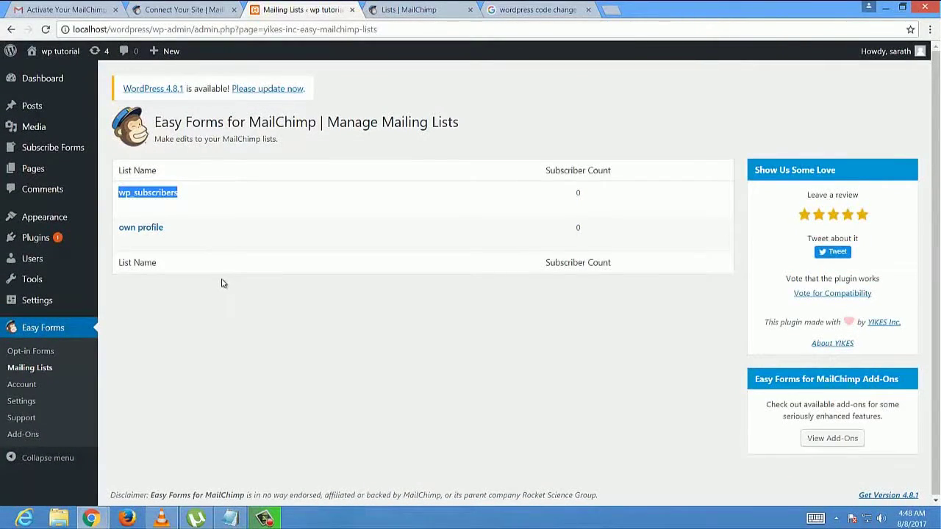
click(238, 337)
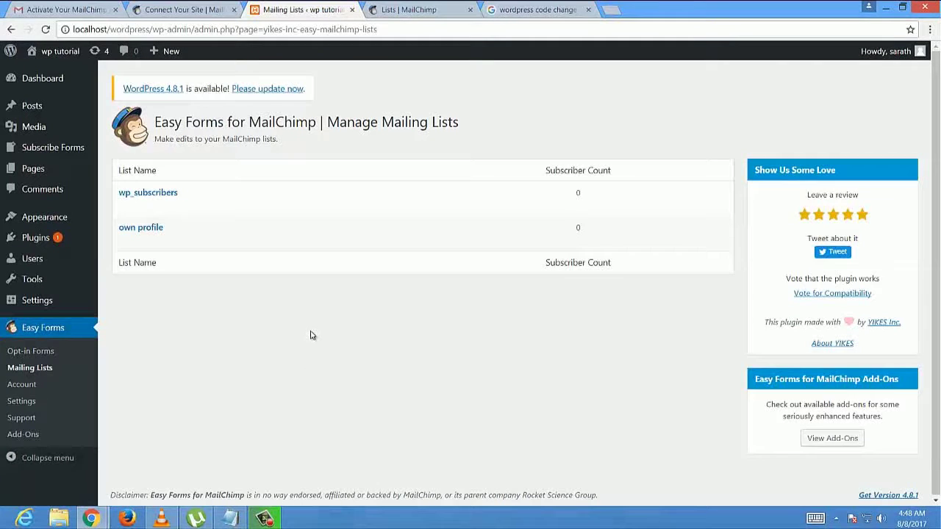
- Open the embedded signup form code generator for the wp_subscribers list
click(190, 59)
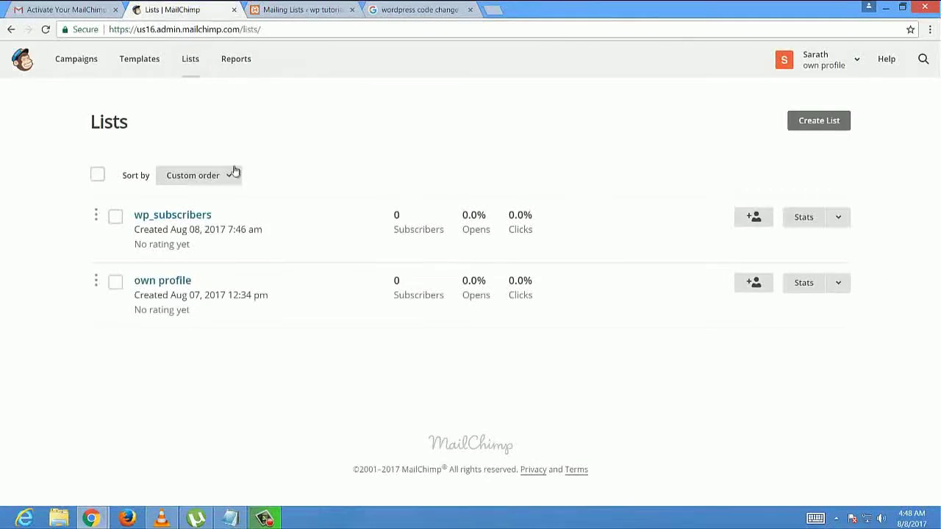
click(189, 217)
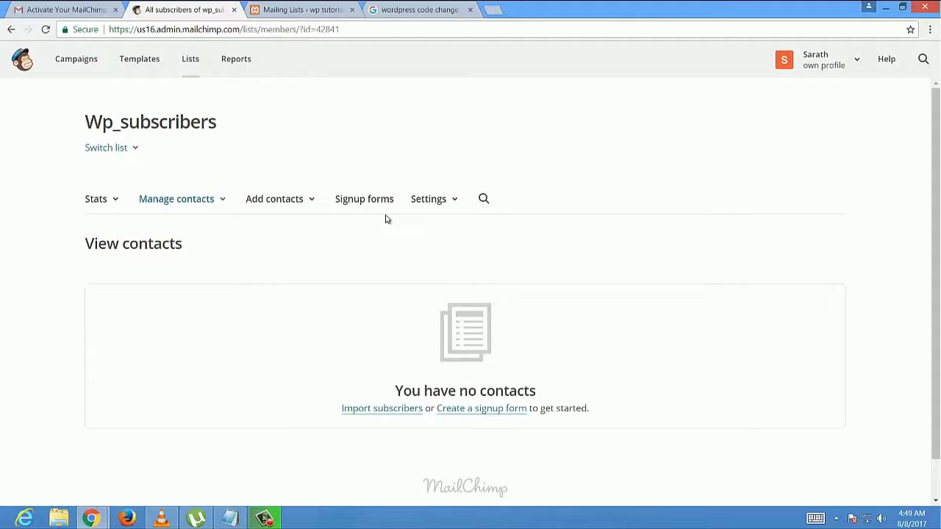
click(387, 203)
scroll(368, 242, down, 3)
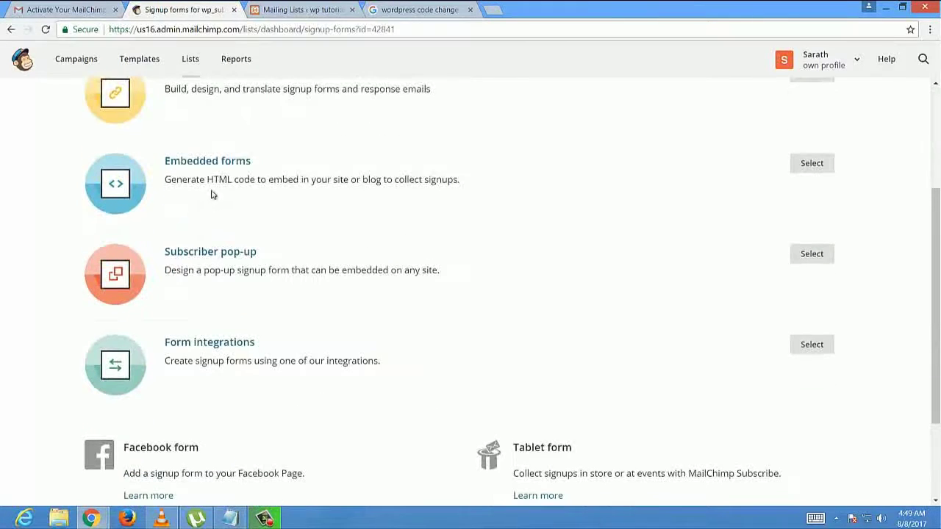
click(217, 164)
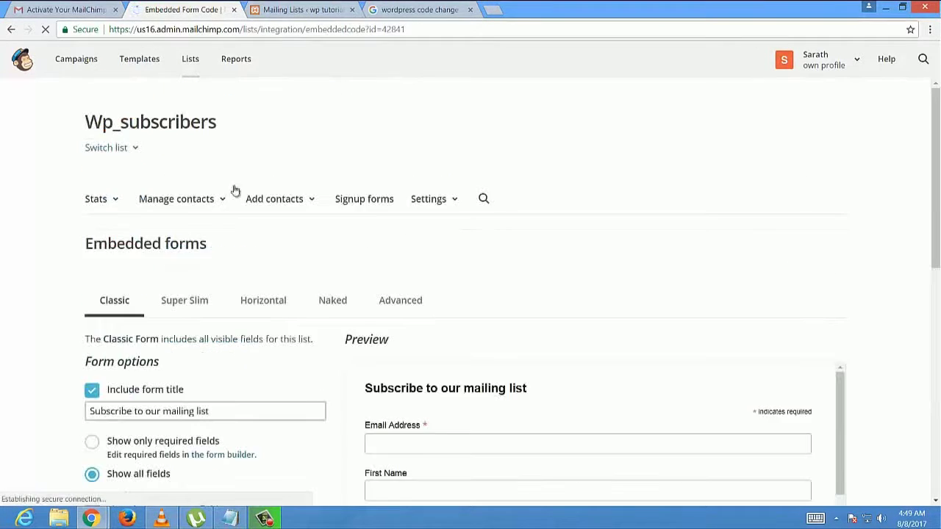
scroll(358, 309, down, 5)
scroll(515, 316, down, 1)
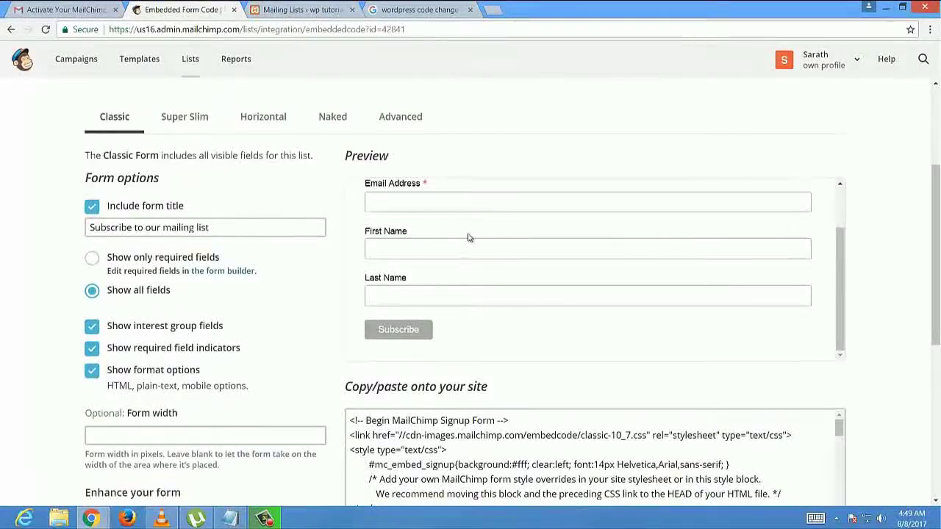
scroll(473, 225, down, 3)
- Switch to the Super Slim style and copy its embed code
click(559, 345)
scroll(477, 410, up, 1)
scroll(477, 409, down, 10)
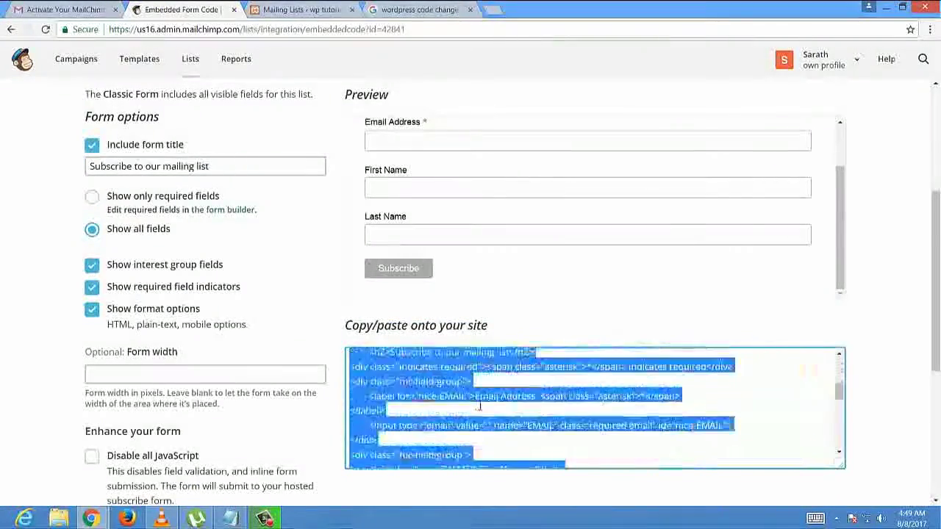
scroll(279, 343, up, 4)
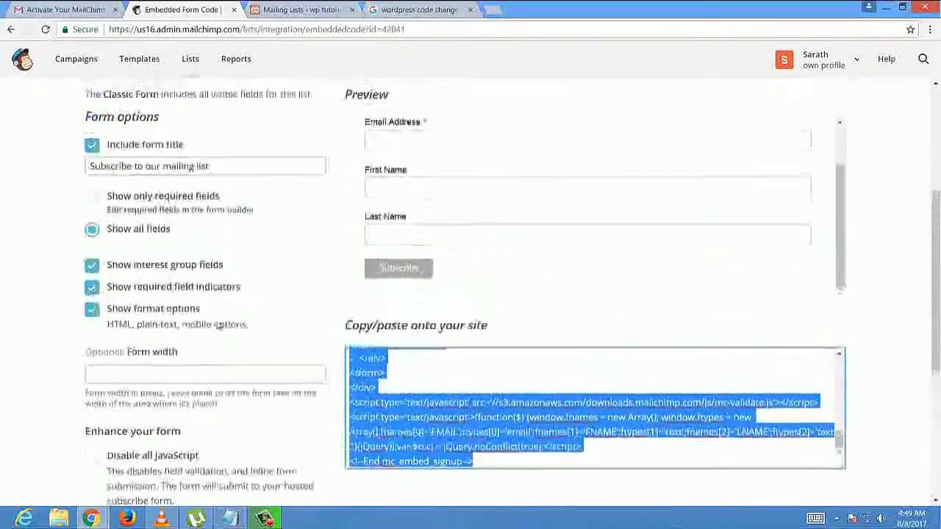
click(185, 246)
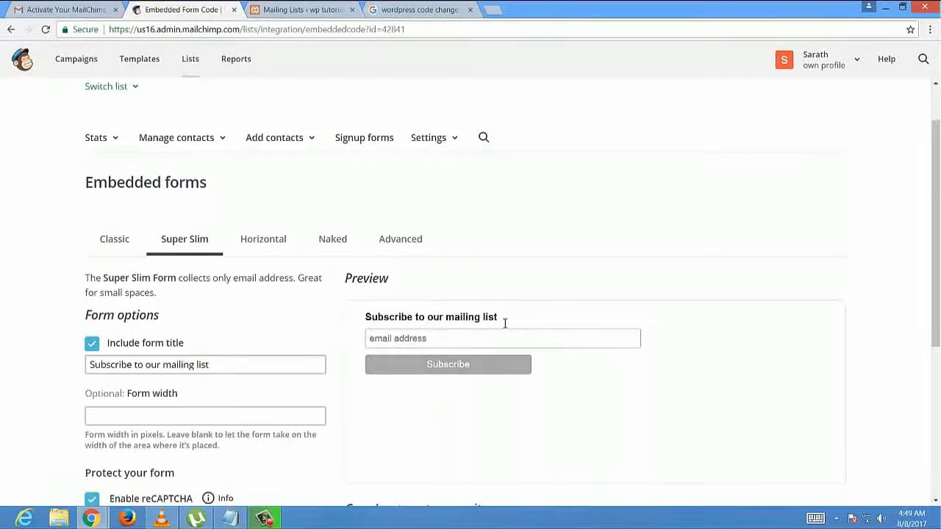
scroll(250, 374, down, 2)
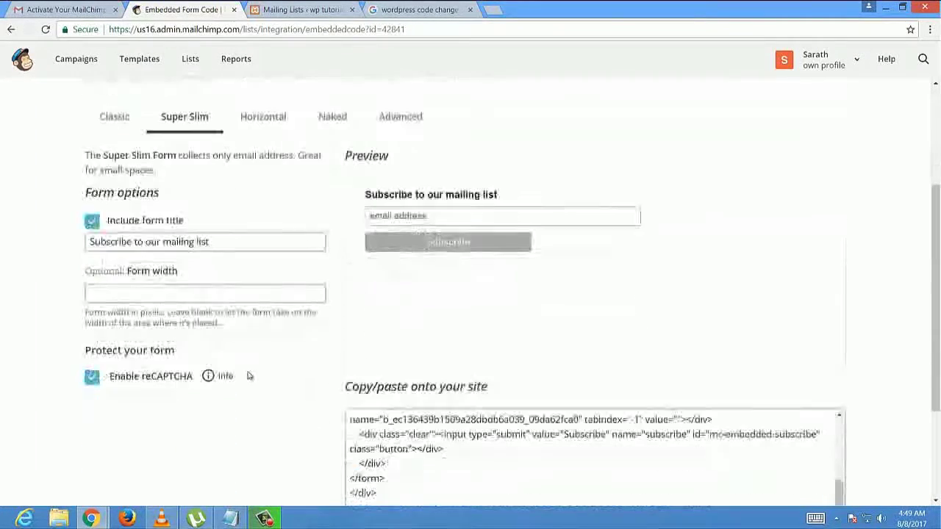
scroll(331, 412, down, 1)
click(484, 450)
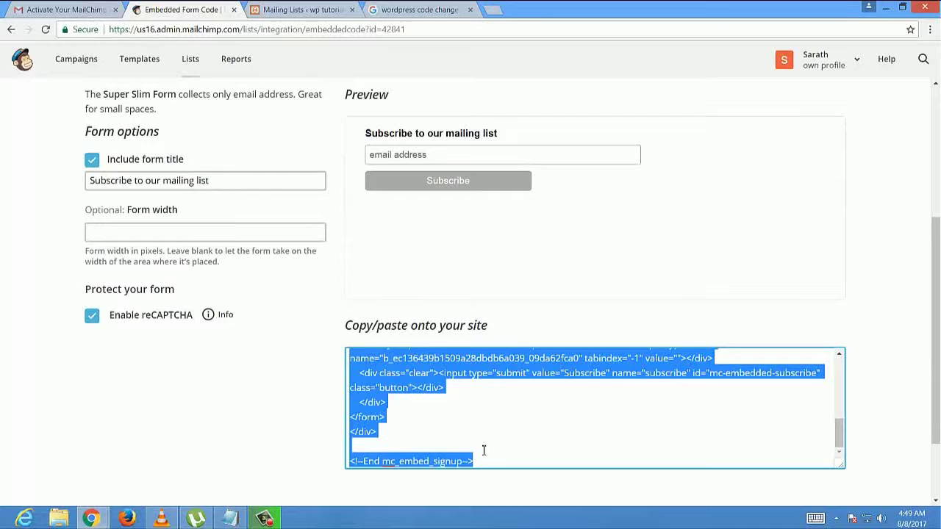
right_click(444, 401)
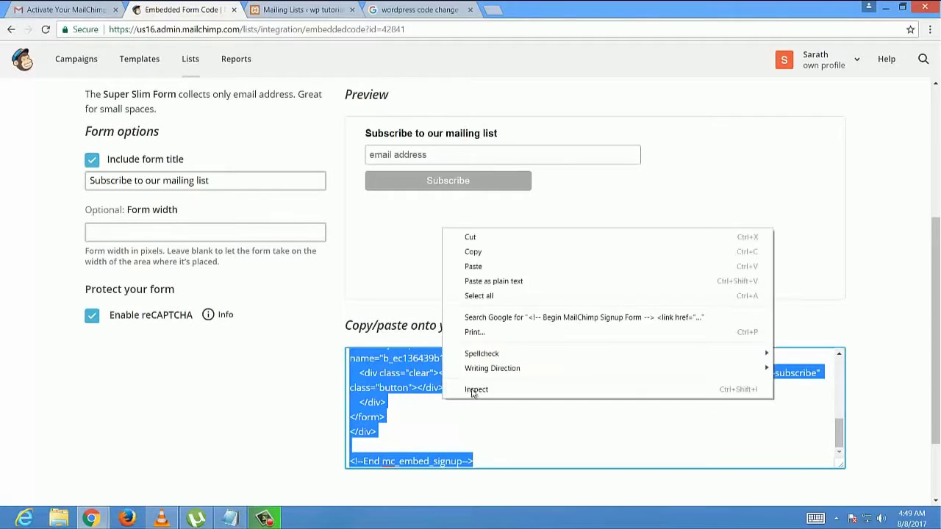
click(523, 252)
- Open the Widgets section of the theme Customizer from Appearance > Themes
click(321, 5)
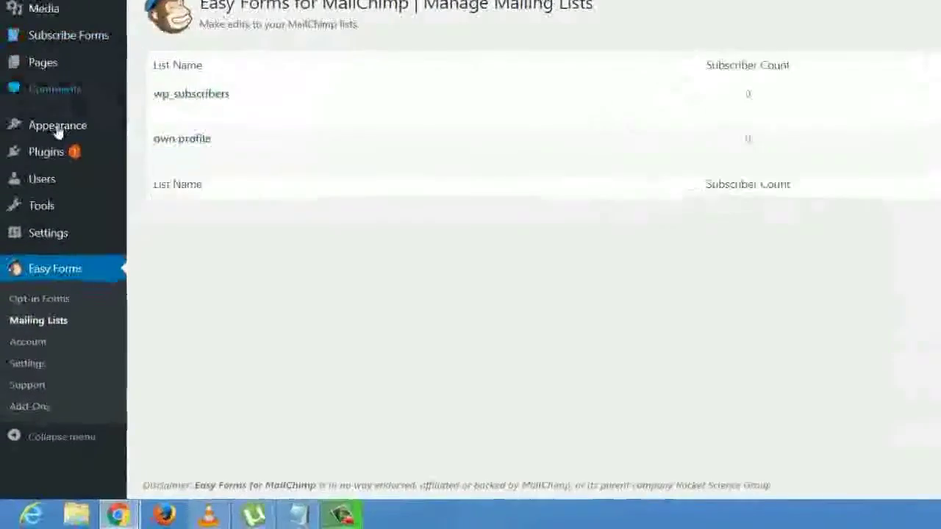
mouse_move(58, 129)
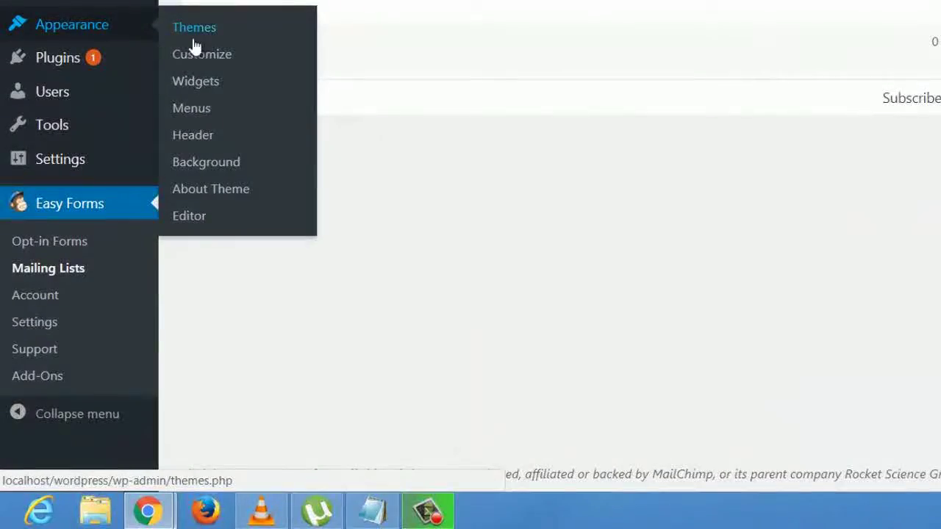
click(196, 37)
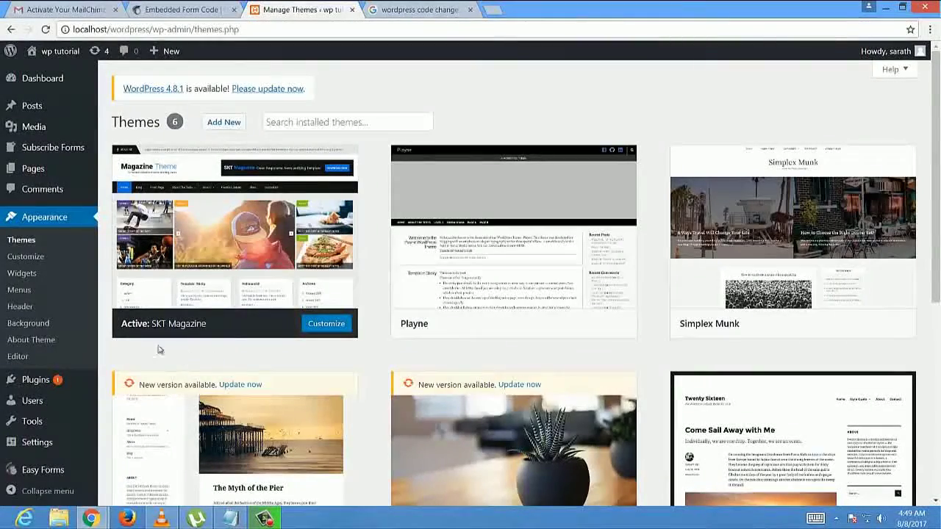
click(32, 257)
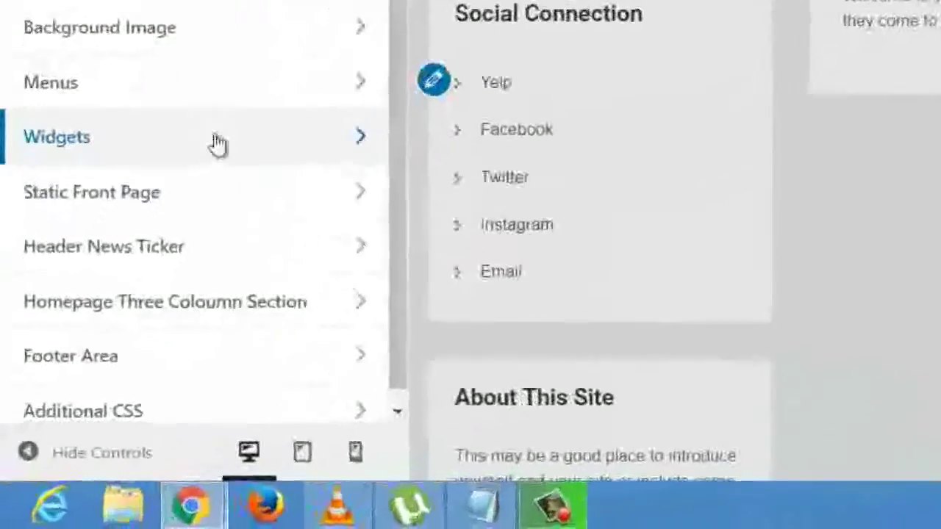
scroll(218, 152, down, 1)
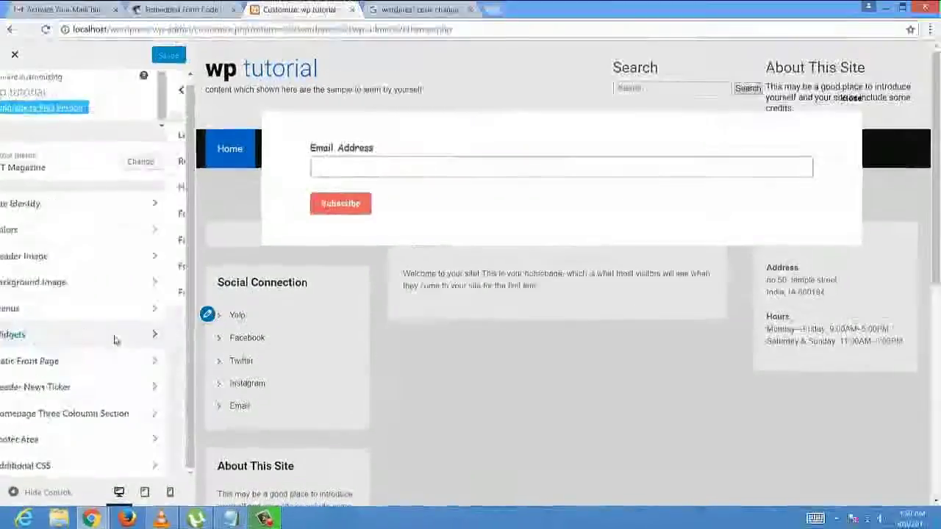
click(220, 131)
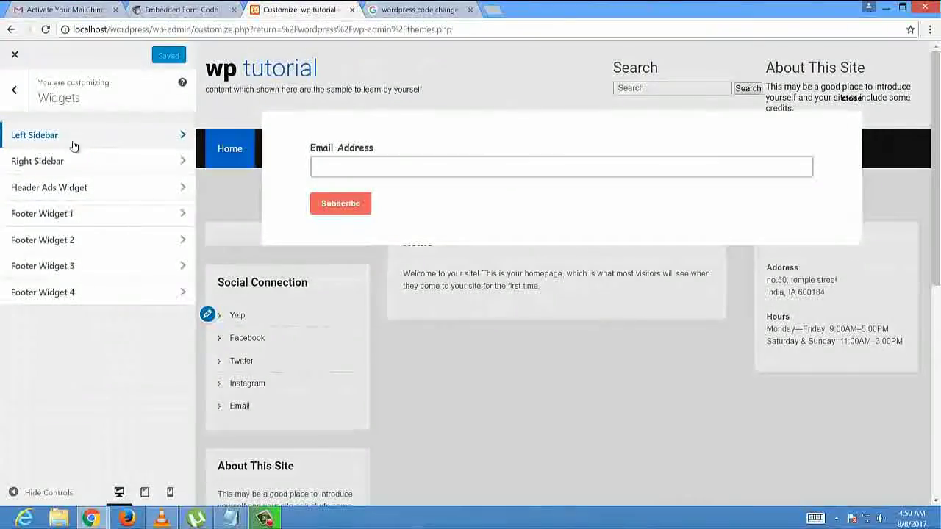
- Replace the Left Sidebar Text widget's old script with the copied MailChimp form code
click(136, 253)
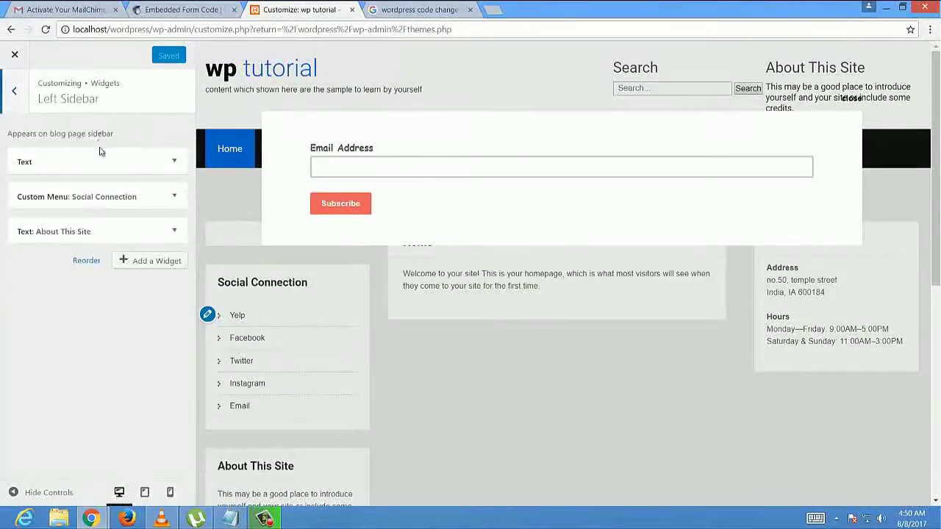
click(103, 160)
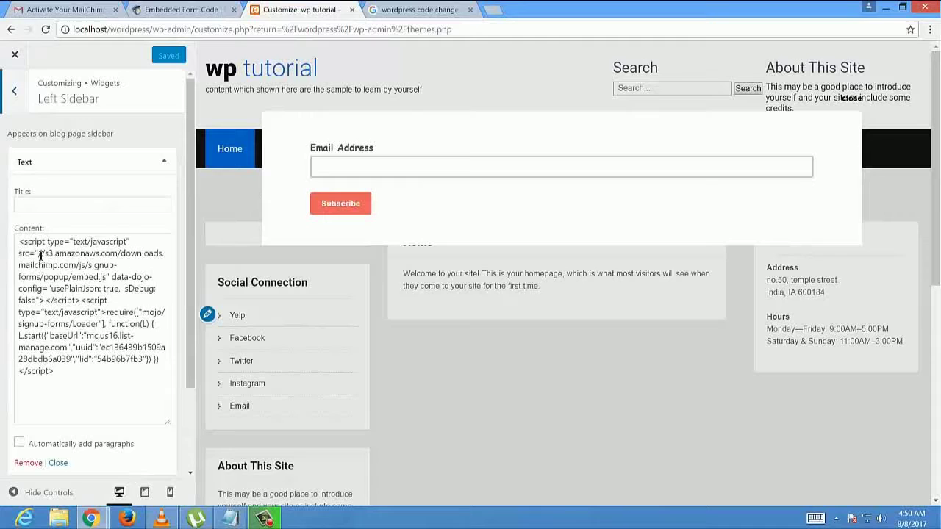
drag(40, 254, 96, 323)
click(94, 347)
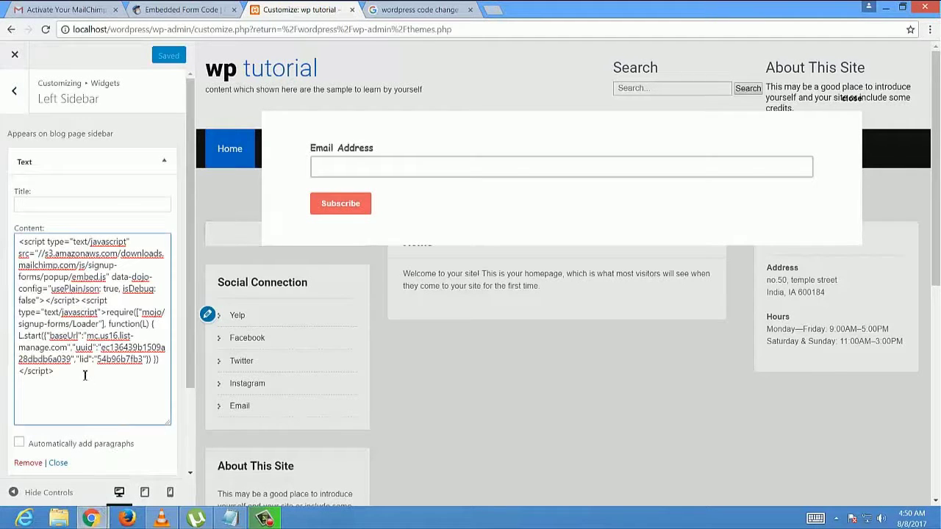
drag(84, 376, 10, 217)
right_click(65, 303)
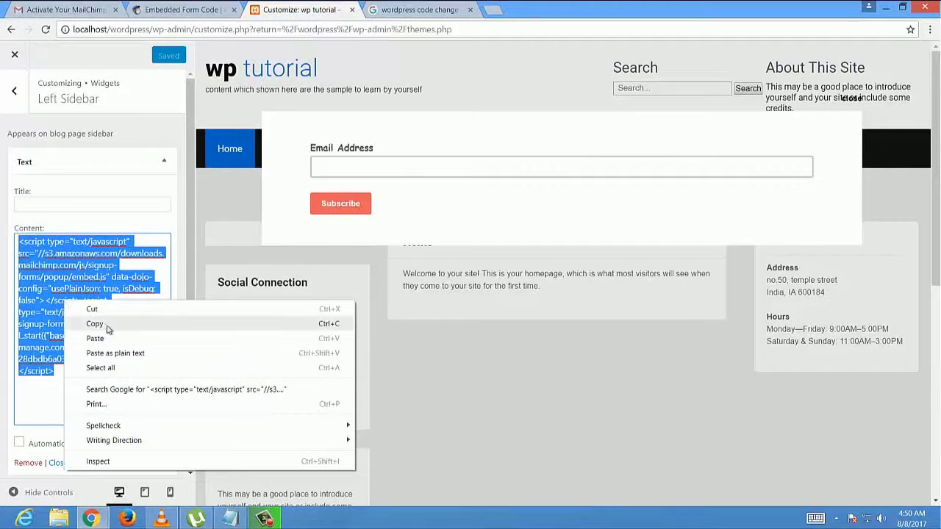
click(119, 337)
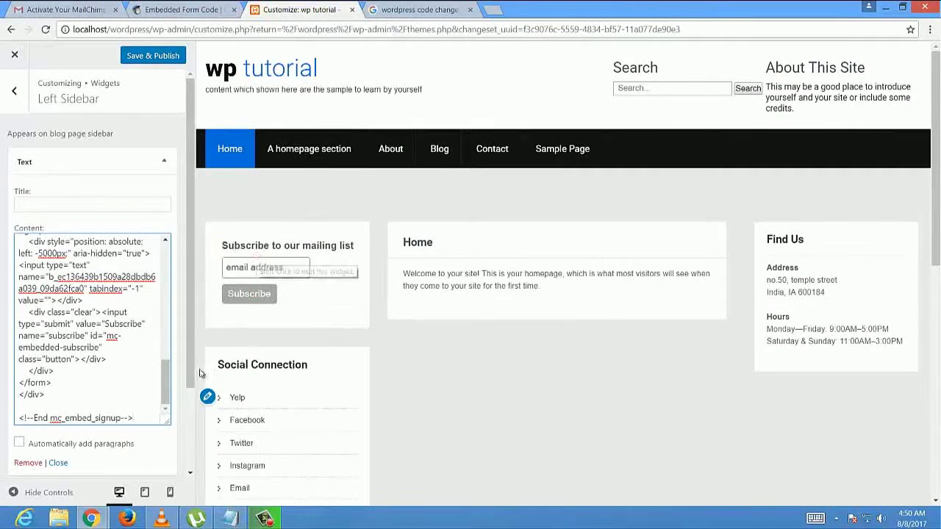
- Collapse the Text widget, Save & Publish, and close the Customizer
scroll(85, 372, up, 10)
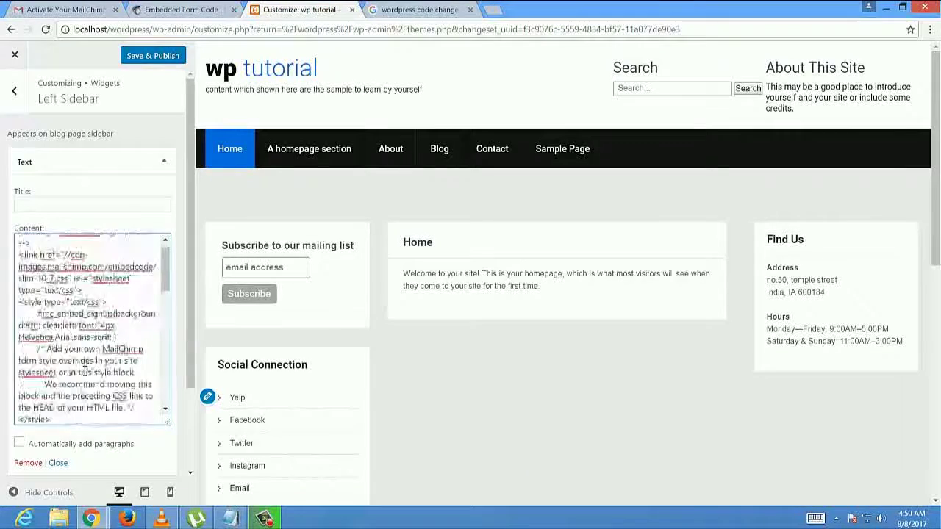
scroll(85, 371, down, 10)
click(163, 99)
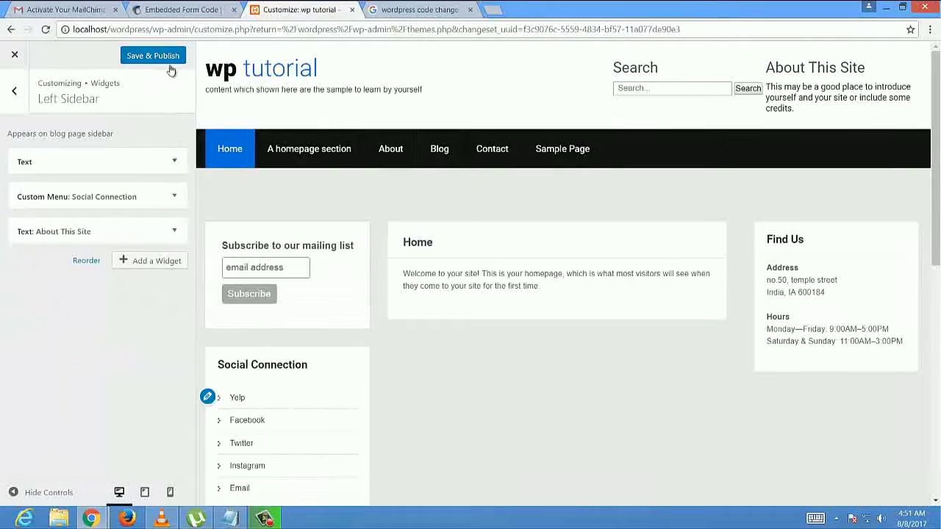
click(174, 57)
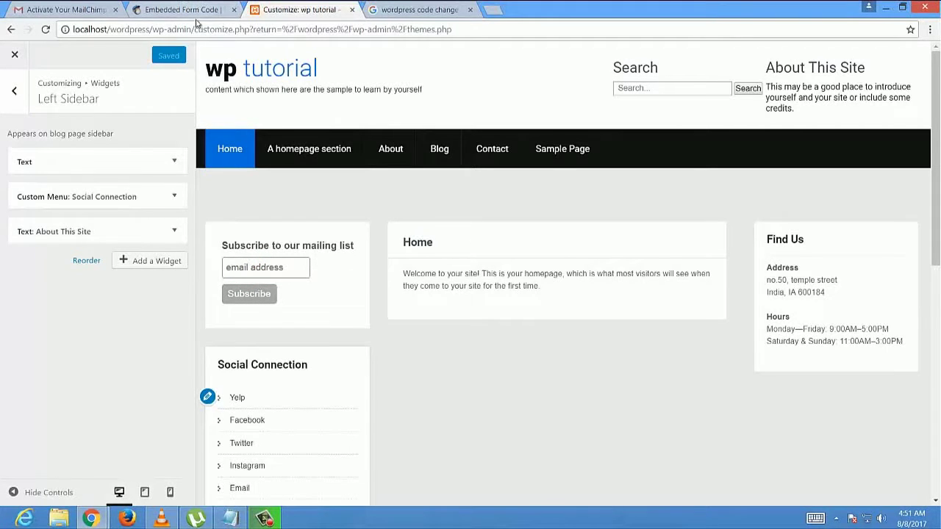
click(15, 54)
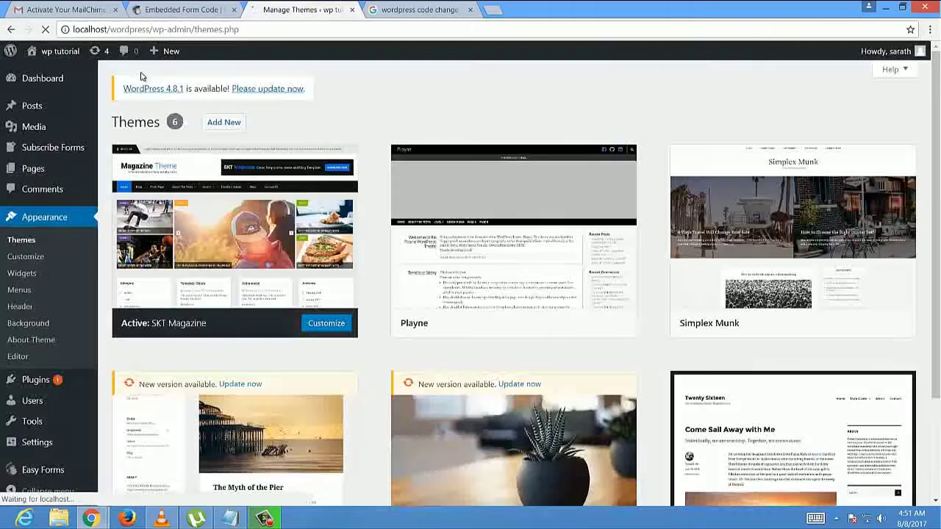
- Subscribe a test email address through the live site's sidebar signup form
click(47, 73)
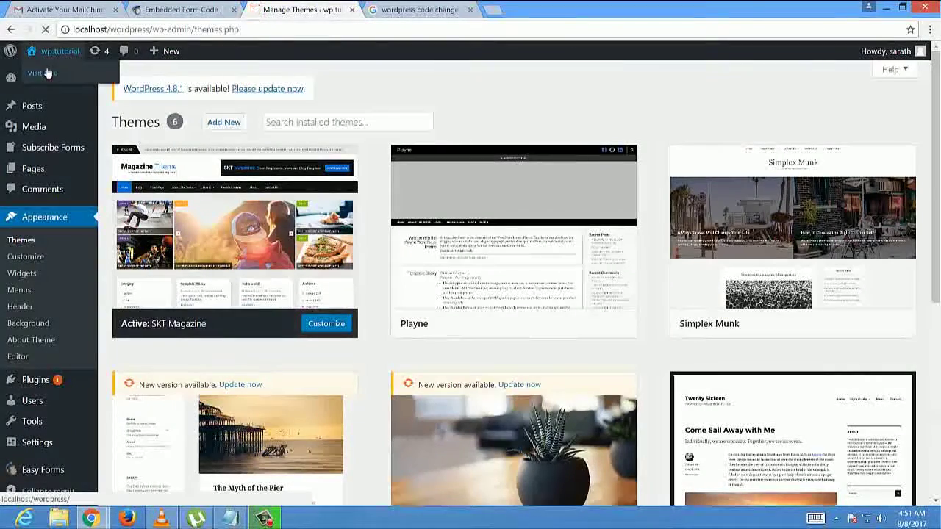
click(136, 302)
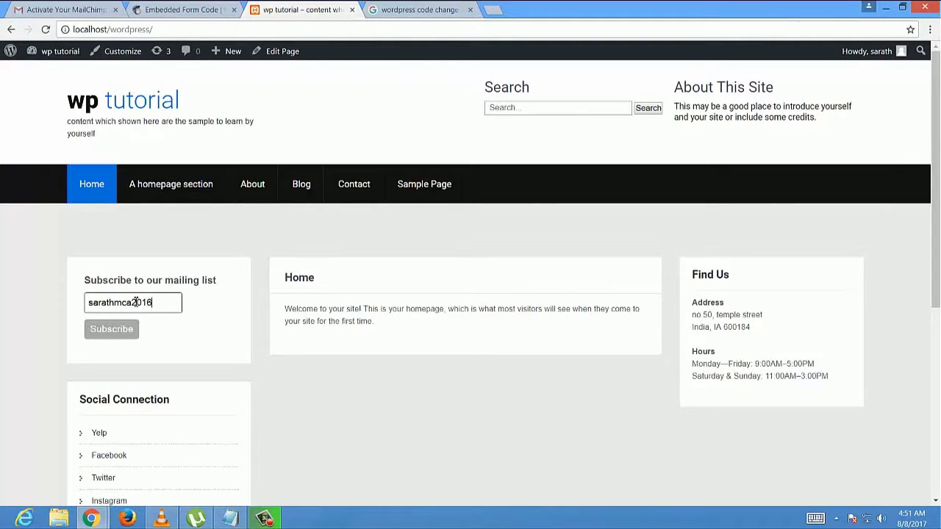
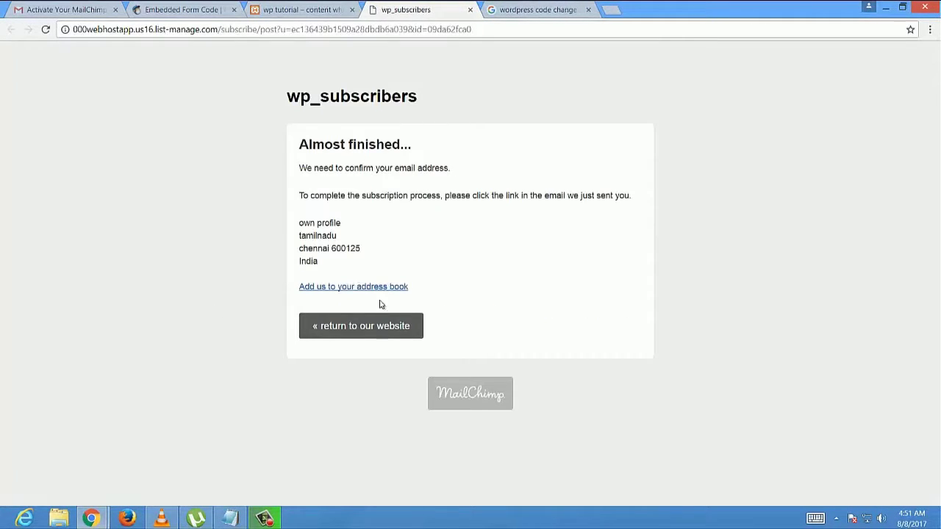
click(336, 326)
click(470, 10)
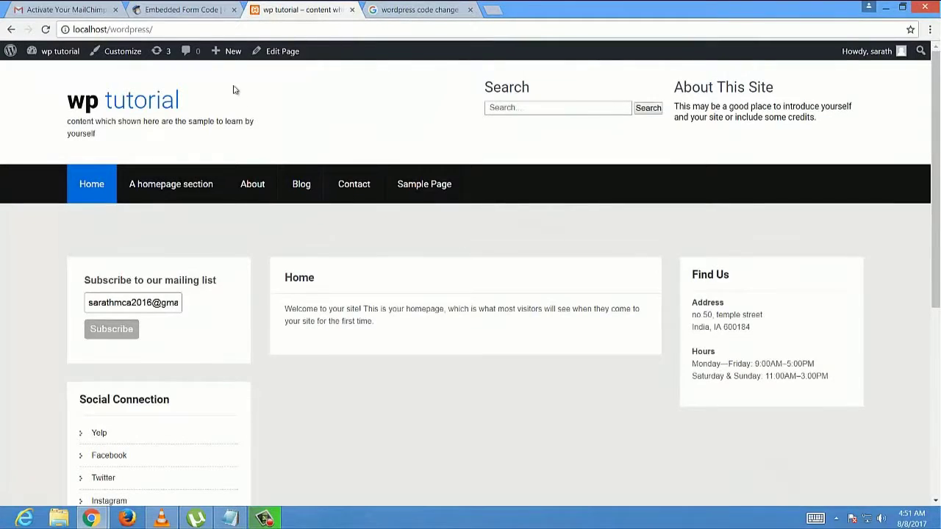
key(ctrl+1)
- Confirm the wp_subscribers subscription from the 'Please Confirm Subscription' email
click(150, 91)
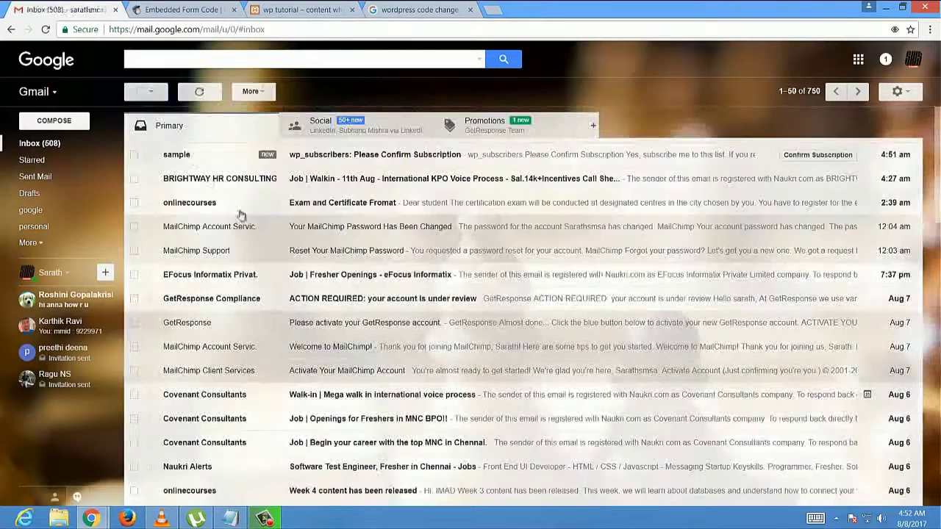
click(361, 156)
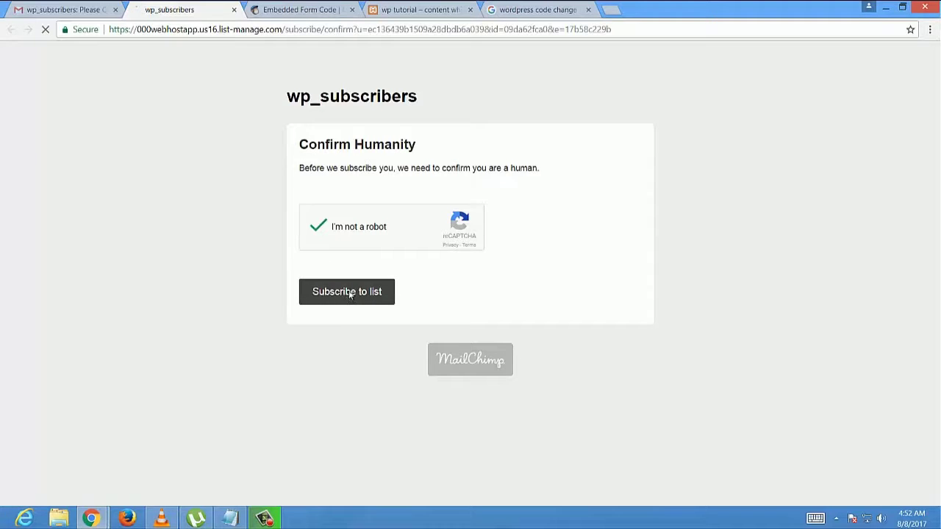
key(ctrl+w)
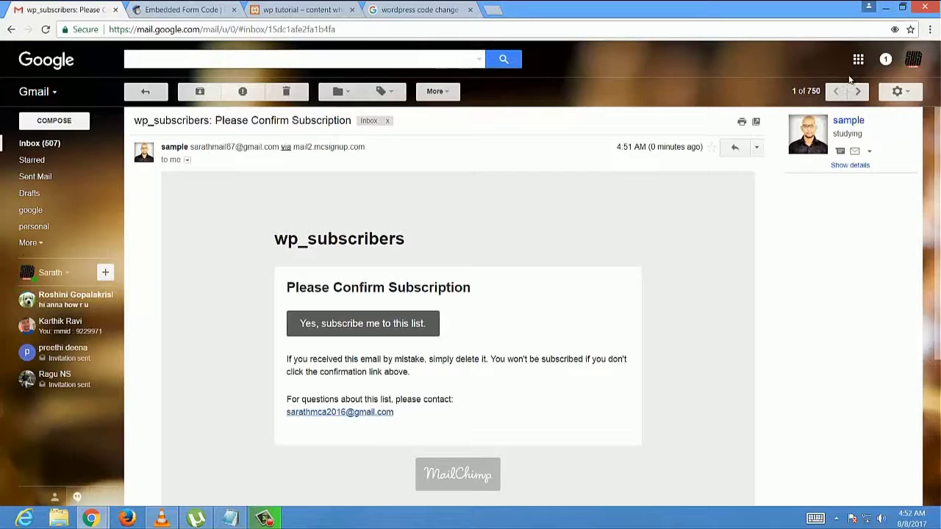
click(912, 68)
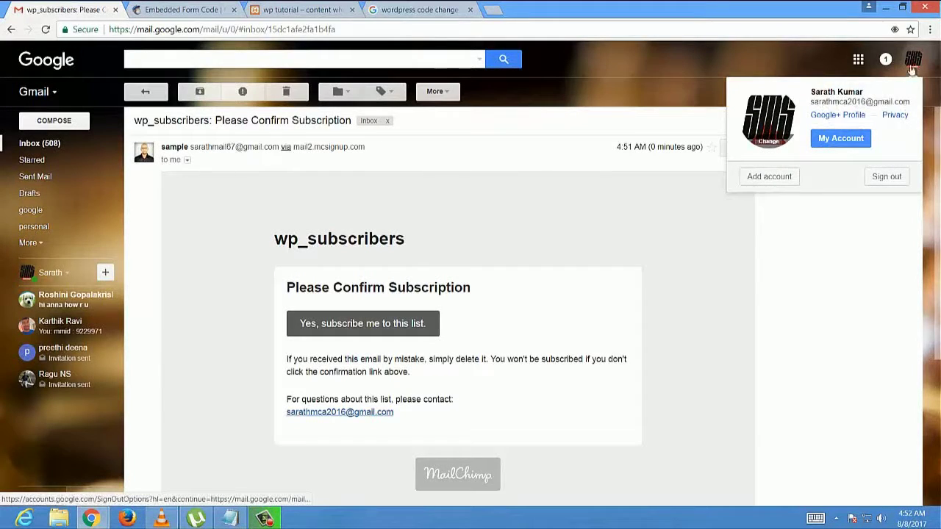
click(320, 84)
- Check that MailChimp's wp_subscribers list shows 1 subscribed contact from Embed Form
click(206, 10)
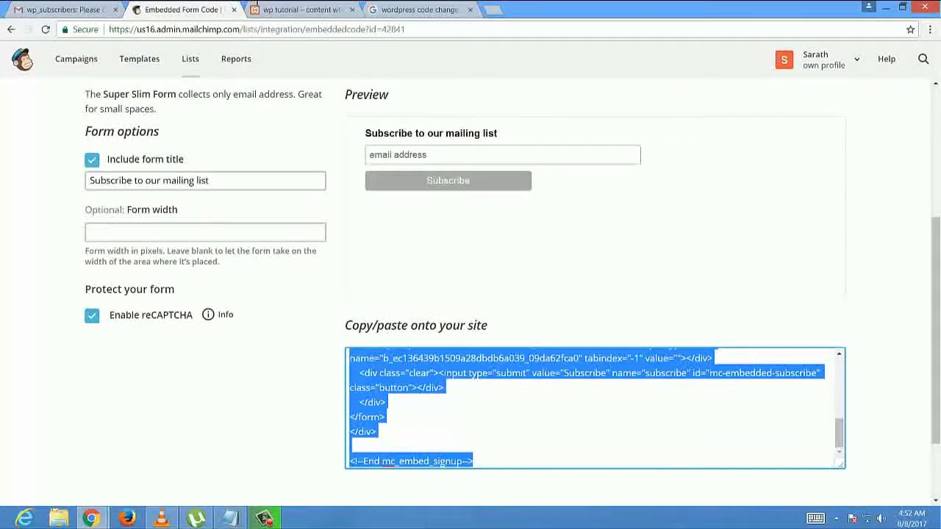
scroll(246, 243, up, 4)
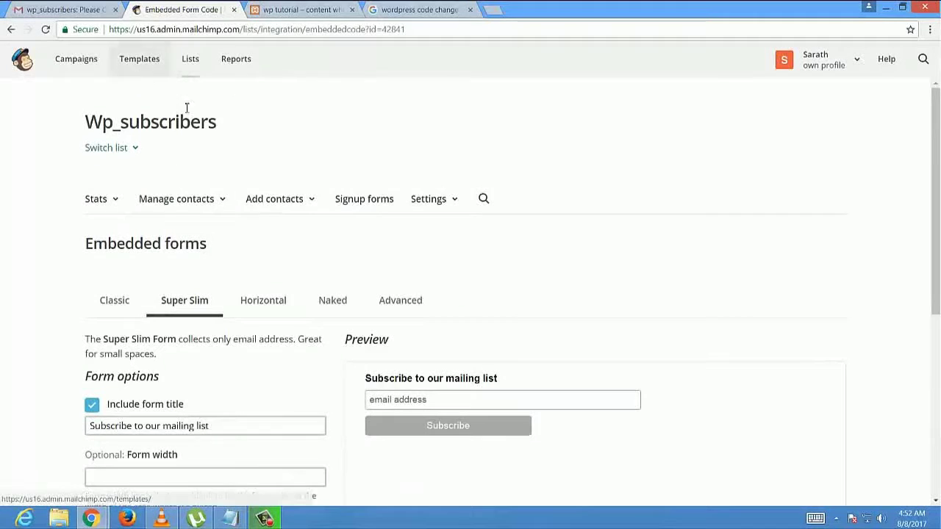
click(191, 61)
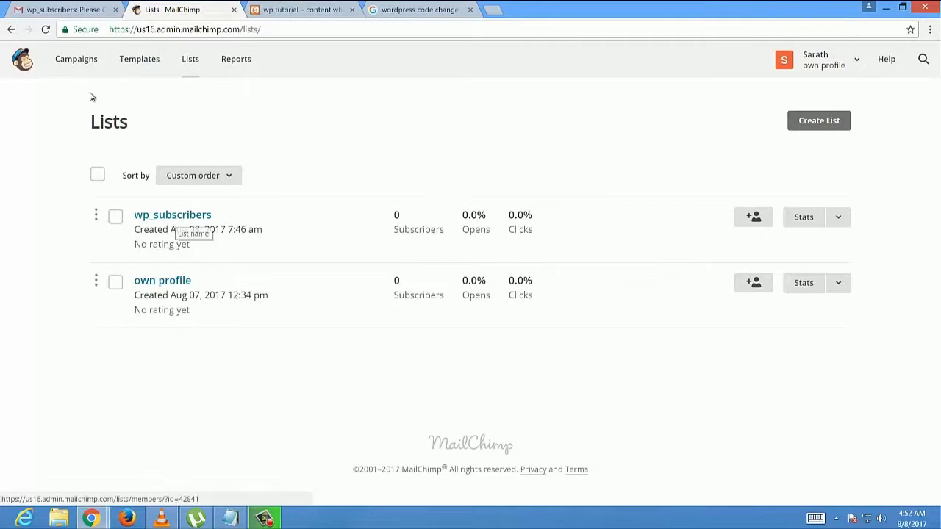
click(51, 30)
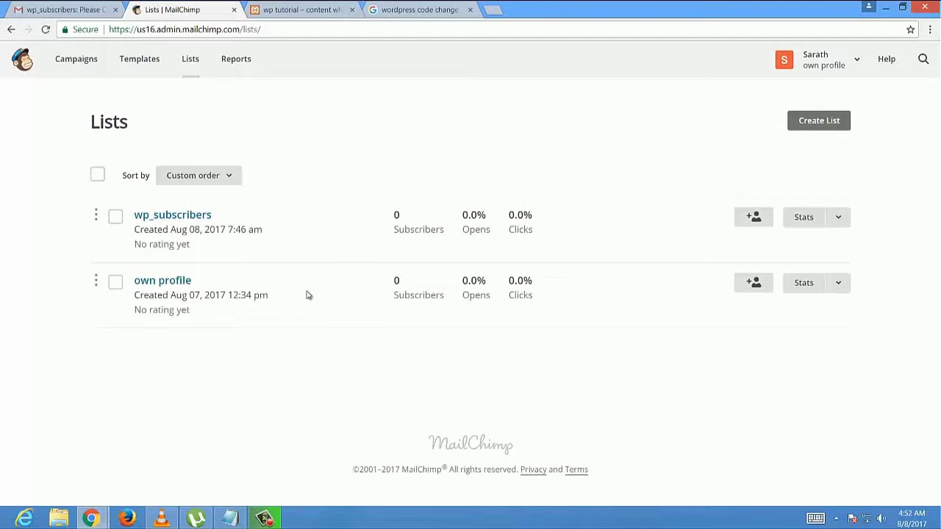
click(193, 217)
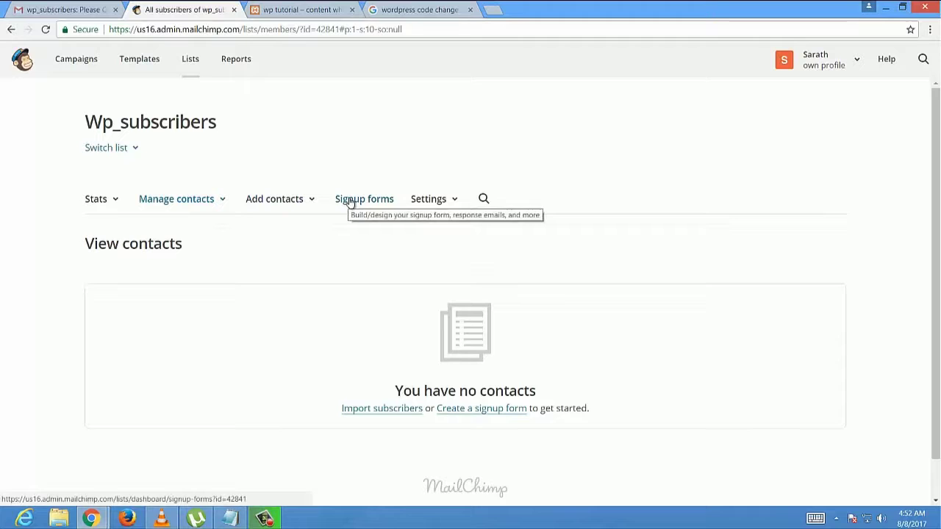
click(305, 8)
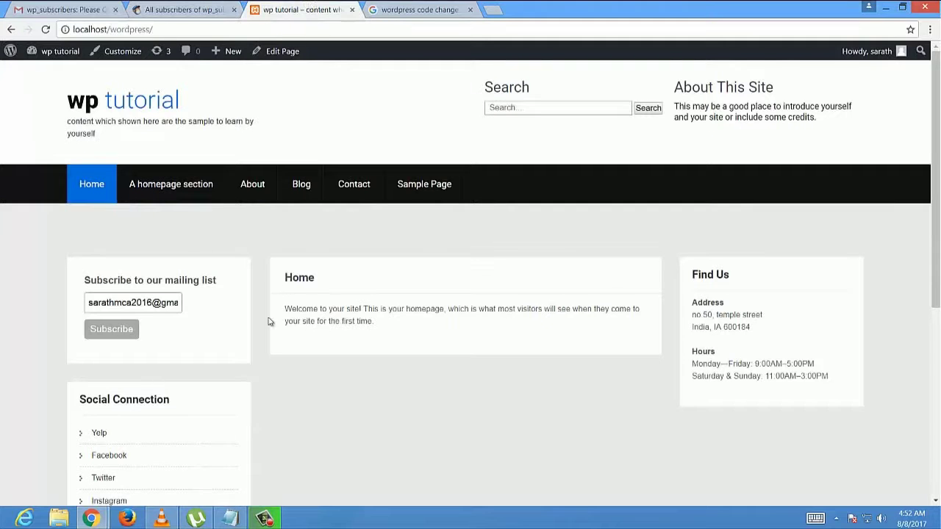
click(179, 8)
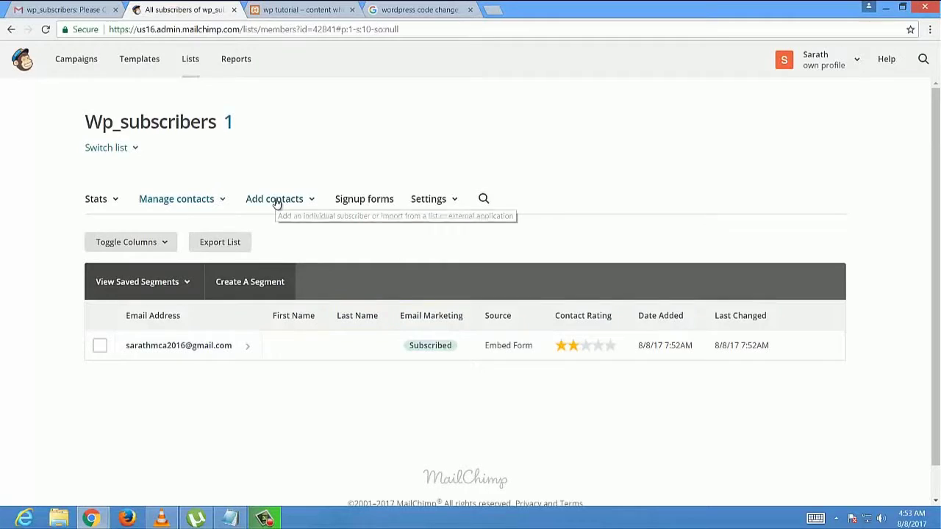
click(282, 7)
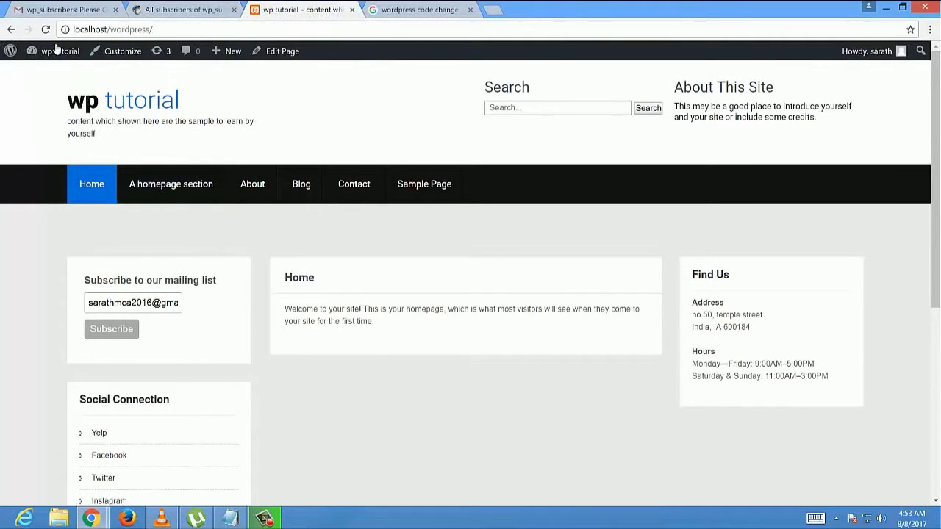
- Open the Easy Forms wp_subscribers list to see the test subscriber and count of 1
mouse_move(56, 50)
click(42, 72)
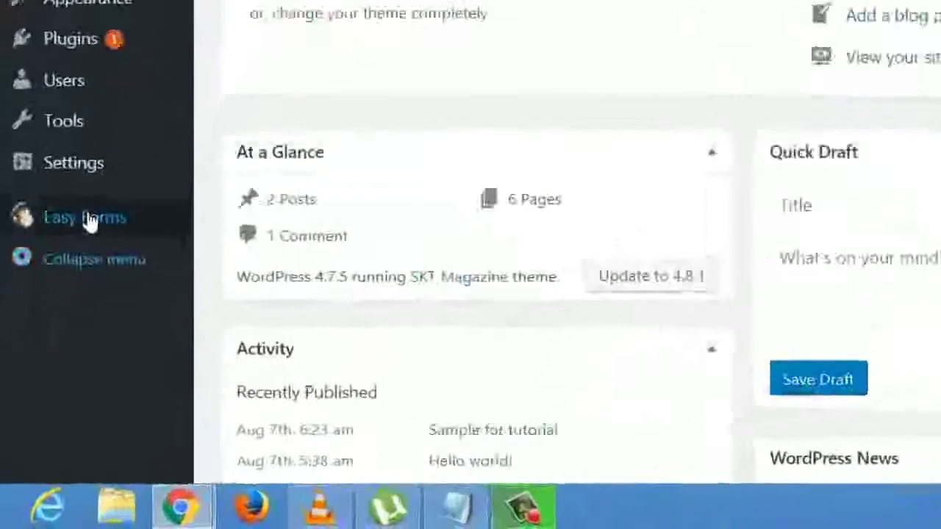
mouse_move(44, 375)
click(335, 185)
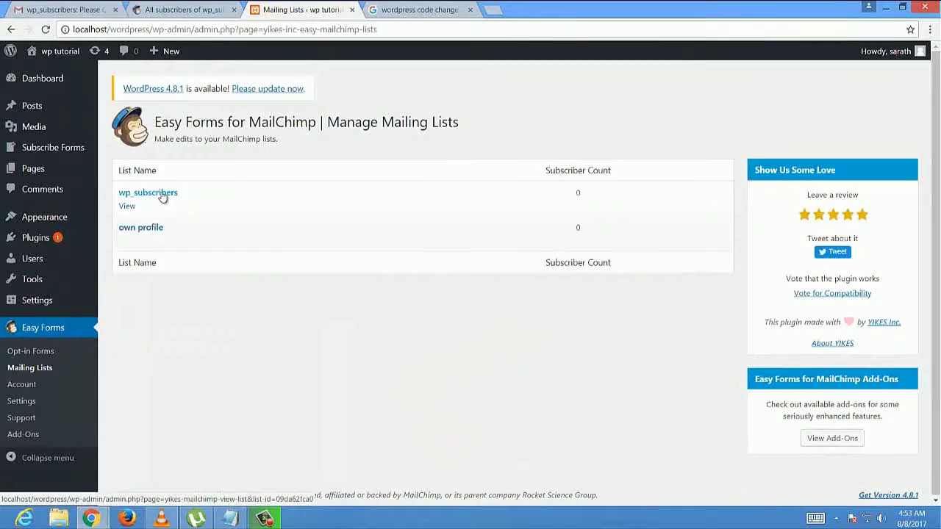
click(199, 122)
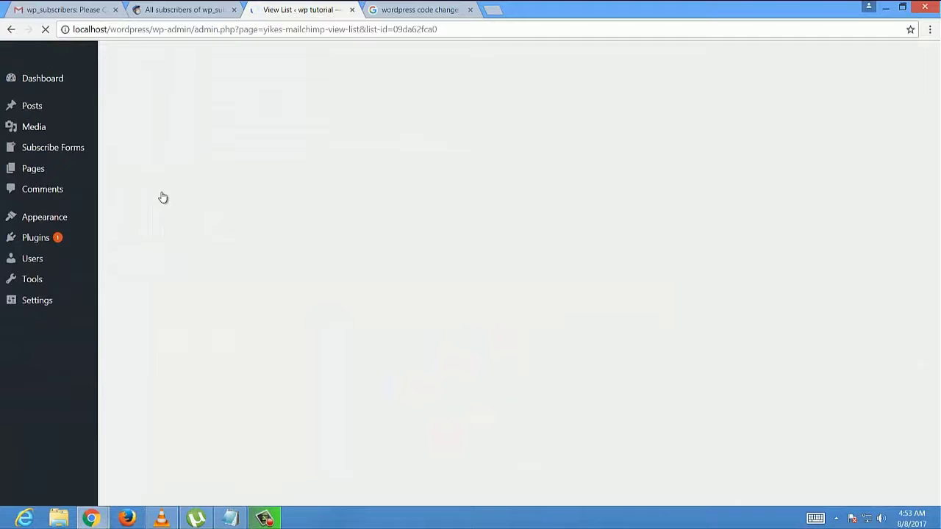
mouse_move(181, 196)
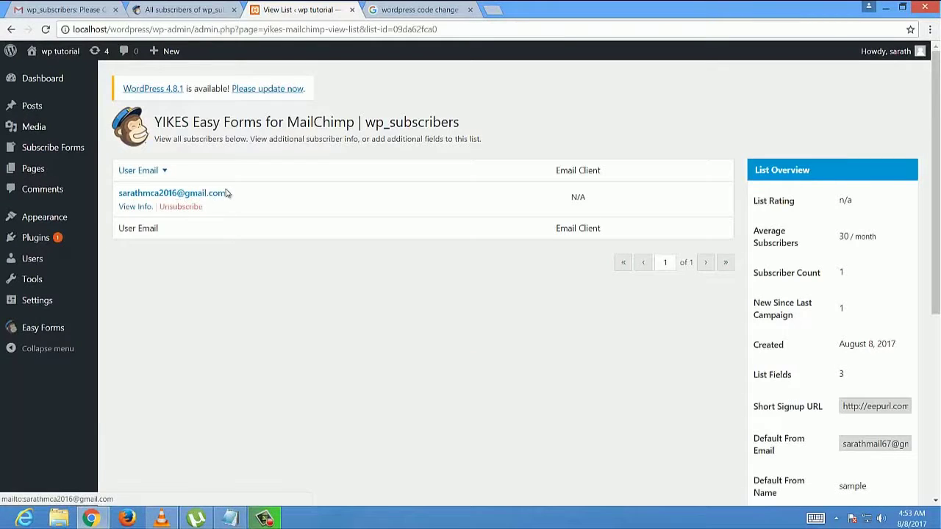